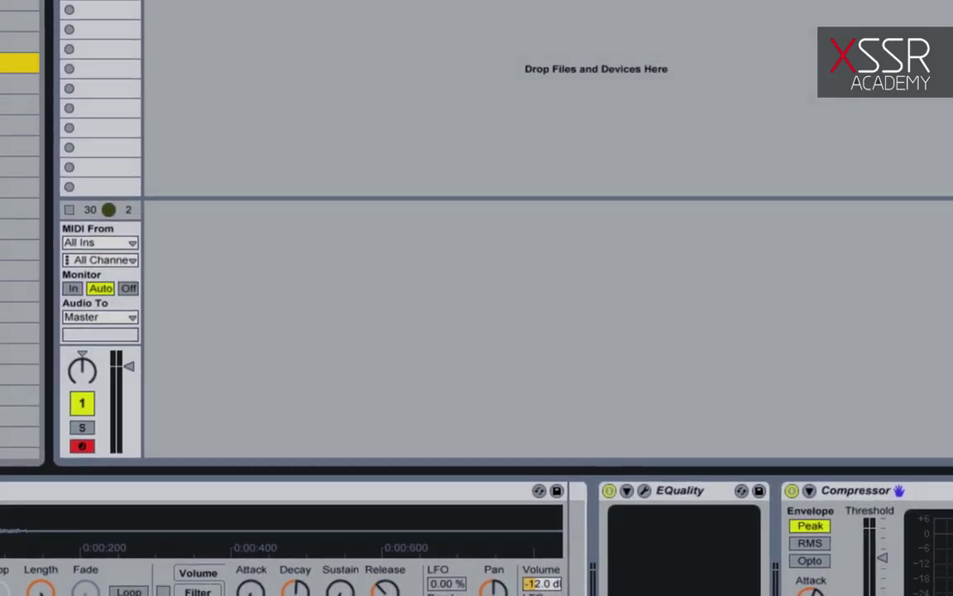
{"action": "scroll", "coordinate": [744, 538], "scroll_direction": "right", "scroll_amount": 3}
{"action": "left_click_drag", "start_coordinate": [43, 175], "coordinate": [36, 162]}
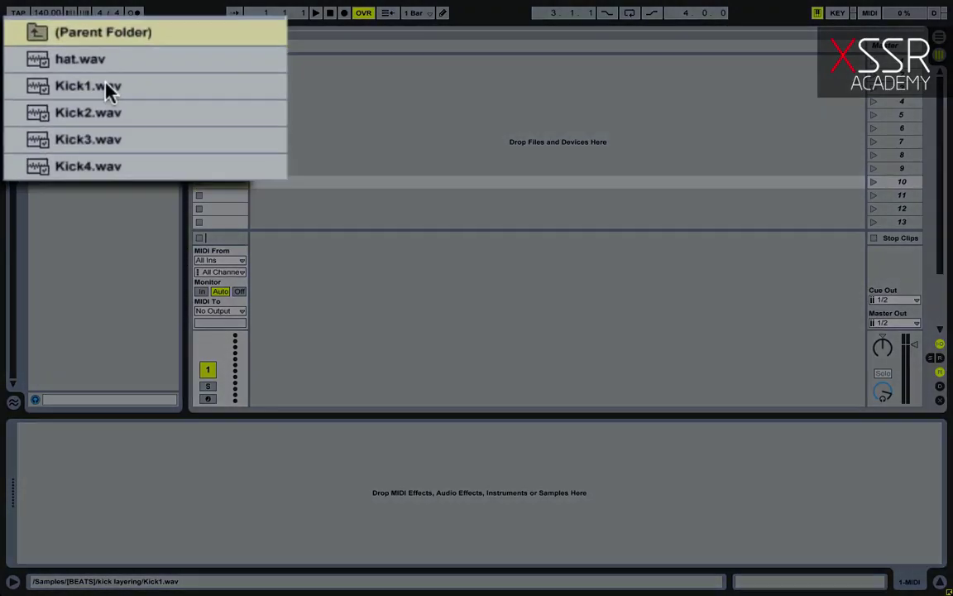
Step: Audition the Kick1, Kick2, Kick3 and Kick4 samples from the kick layering folder
{"action": "left_click", "coordinate": [106, 83]}
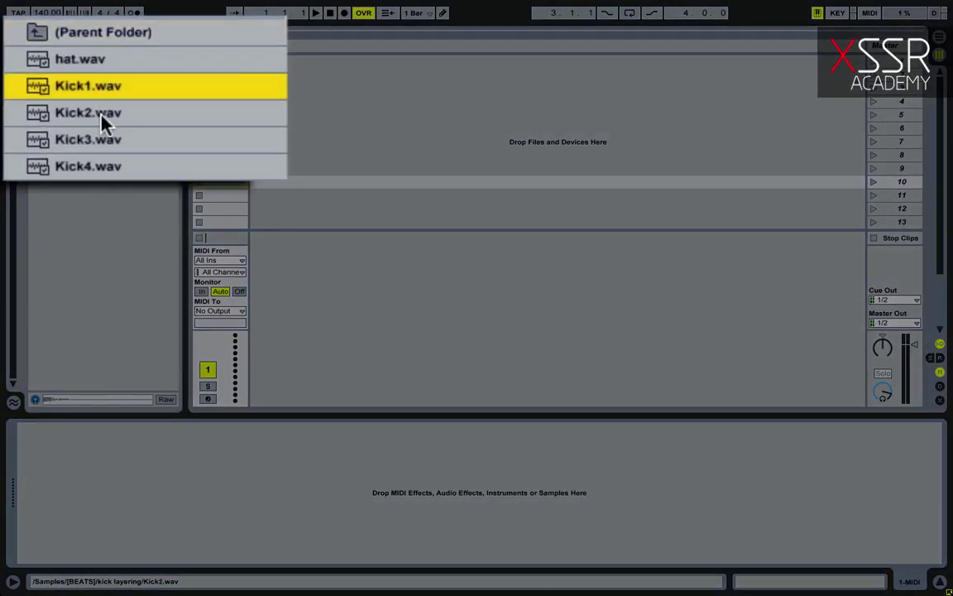
{"action": "left_click", "coordinate": [100, 117]}
{"action": "left_click", "coordinate": [88, 142]}
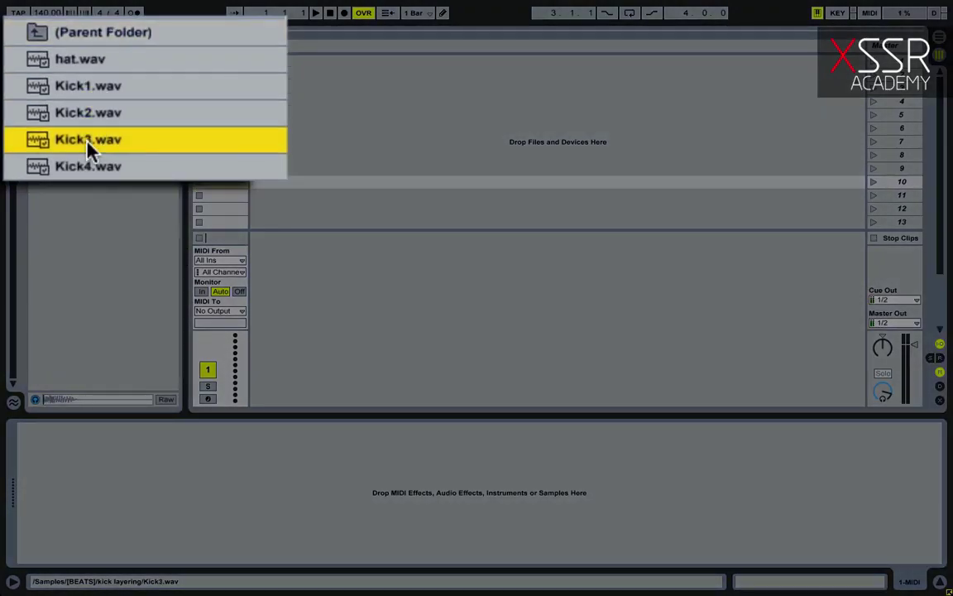
{"action": "left_click", "coordinate": [81, 170]}
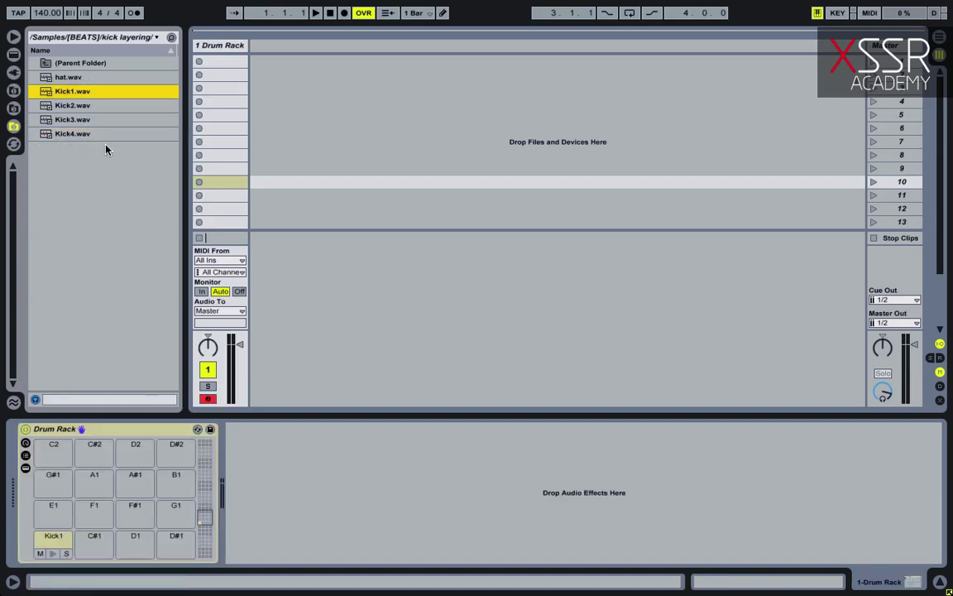
Step: Load Kick2.wav, Kick3.wav and Kick4.wav onto the Drum Rack pads C#1, D1 and D#1
{"action": "left_click_drag", "start_coordinate": [82, 106], "coordinate": [87, 453]}
{"action": "left_click_drag", "start_coordinate": [99, 550], "coordinate": [100, 550]}
{"action": "left_click_drag", "start_coordinate": [80, 119], "coordinate": [139, 530]}
{"action": "left_click_drag", "start_coordinate": [81, 133], "coordinate": [175, 551]}
{"action": "left_click", "coordinate": [177, 553]}
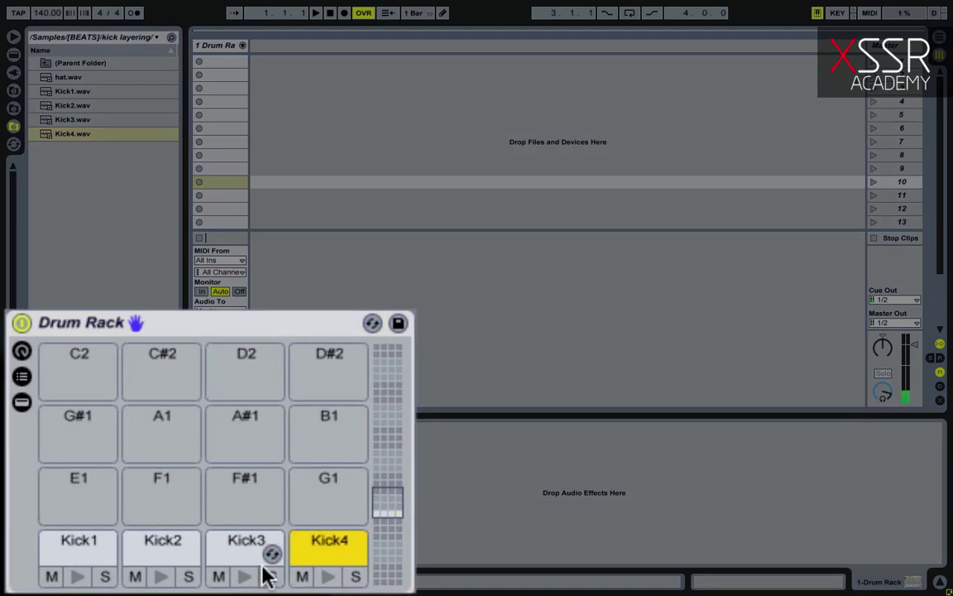
Step: Show the pad devices and audition the loaded kick pads in the Drum Rack
{"action": "left_click", "coordinate": [135, 553]}
{"action": "left_click", "coordinate": [160, 577]}
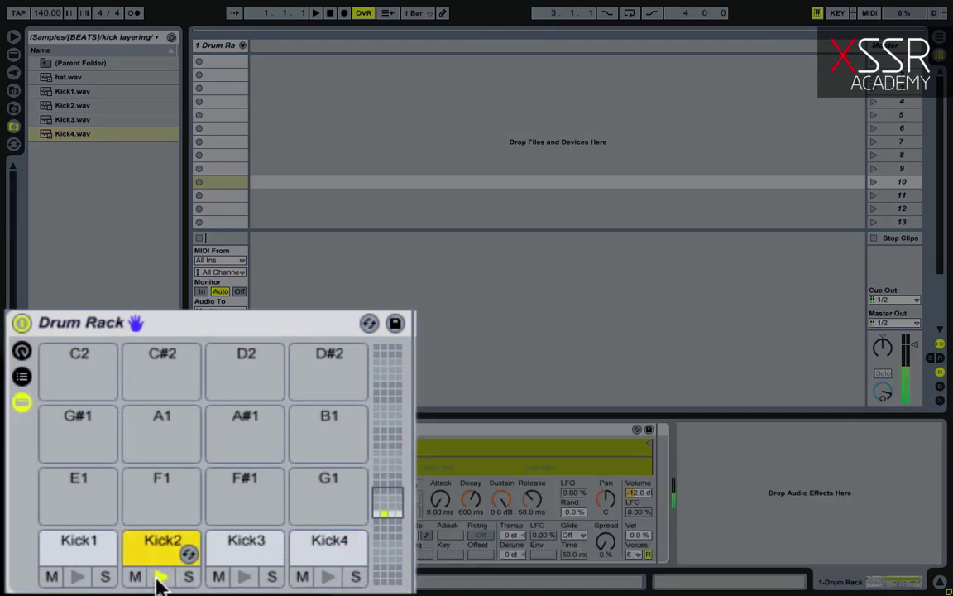
{"action": "left_click", "coordinate": [76, 577]}
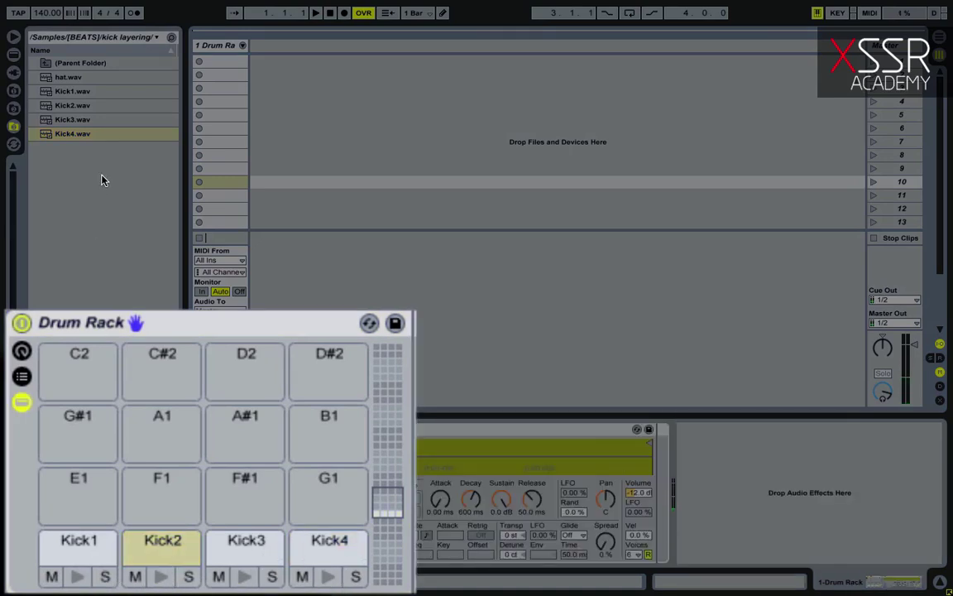
Step: Load hat.wav onto the Drum Rack's E1 pad
{"action": "left_click", "coordinate": [66, 77]}
{"action": "left_click_drag", "start_coordinate": [66, 76], "coordinate": [73, 505]}
{"action": "left_click", "coordinate": [76, 515]}
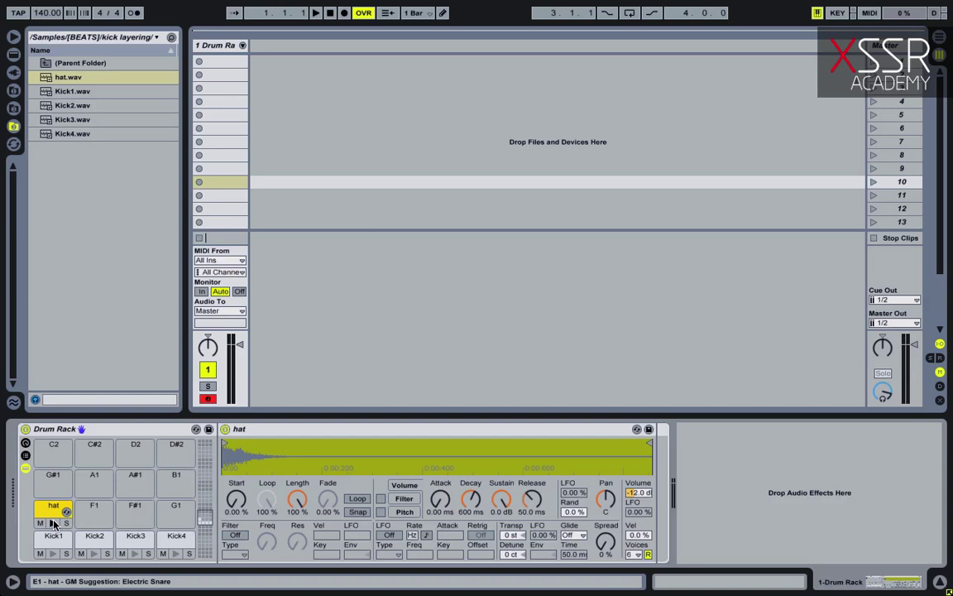
Step: Shorten the Kick1 sample by moving its end point to about 115 ms
{"action": "left_click", "coordinate": [53, 535]}
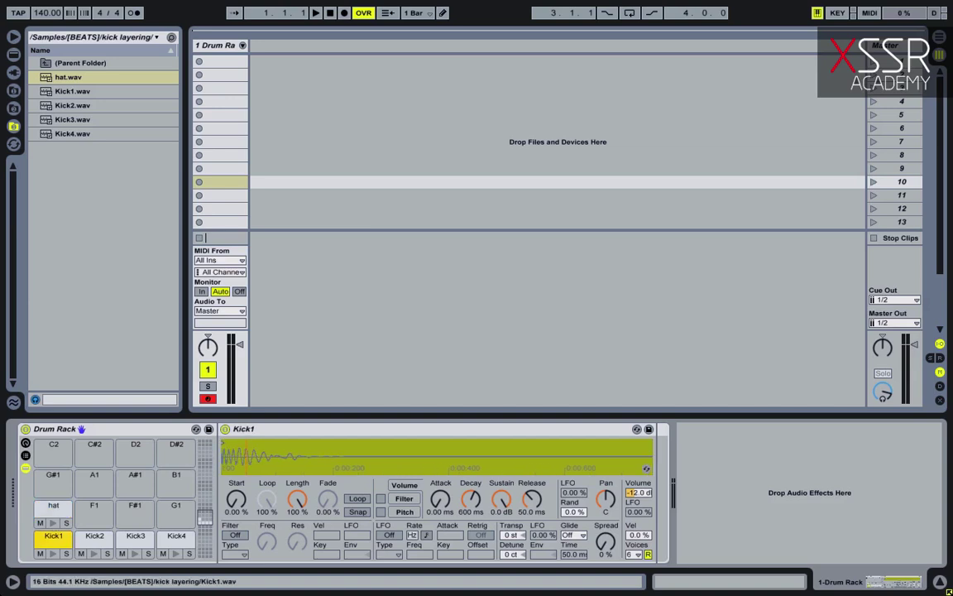
{"action": "left_click_drag", "start_coordinate": [250, 455], "coordinate": [250, 315]}
{"action": "left_click_drag", "start_coordinate": [314, 472], "coordinate": [214, 34]}
Step: Create a MIDI clip in the first slot with Kick1 and Kick2 notes lasting from 1 to 1.3
{"action": "double_click", "coordinate": [217, 62]}
{"action": "double_click", "coordinate": [225, 471]}
{"action": "left_click_drag", "start_coordinate": [247, 471], "coordinate": [570, 471]}
{"action": "double_click", "coordinate": [236, 455]}
{"action": "left_click_drag", "start_coordinate": [246, 454], "coordinate": [570, 454]}
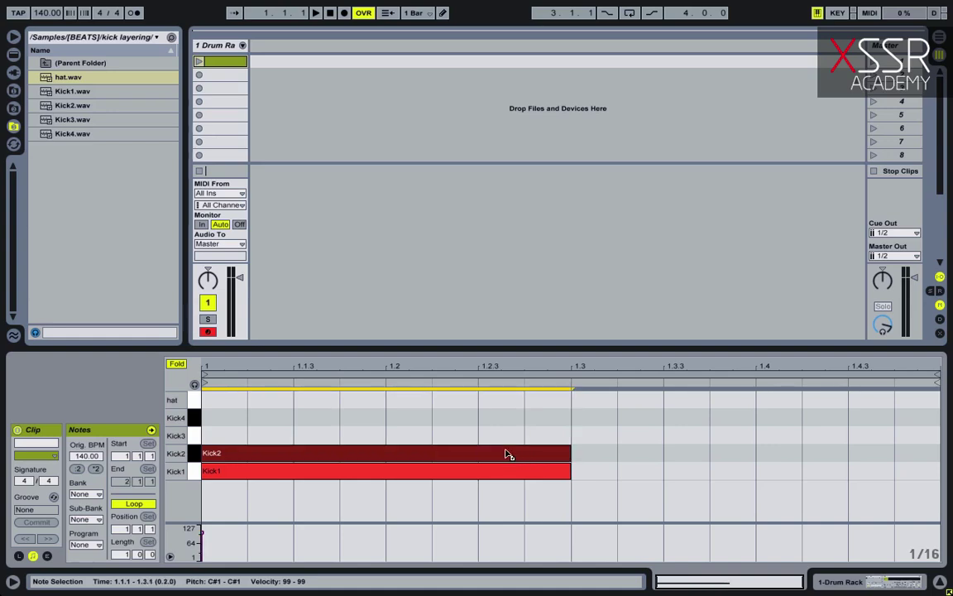
Step: Duplicate the note onto Kick3, Kick4 and hat, and shorten the clip loop to end at 1.3
{"action": "left_click_drag", "start_coordinate": [507, 449], "coordinate": [503, 435], "text": "alt"}
{"action": "left_click_drag", "start_coordinate": [503, 435], "coordinate": [498, 400], "text": "alt"}
{"action": "left_click_drag", "start_coordinate": [938, 374], "coordinate": [570, 374]}
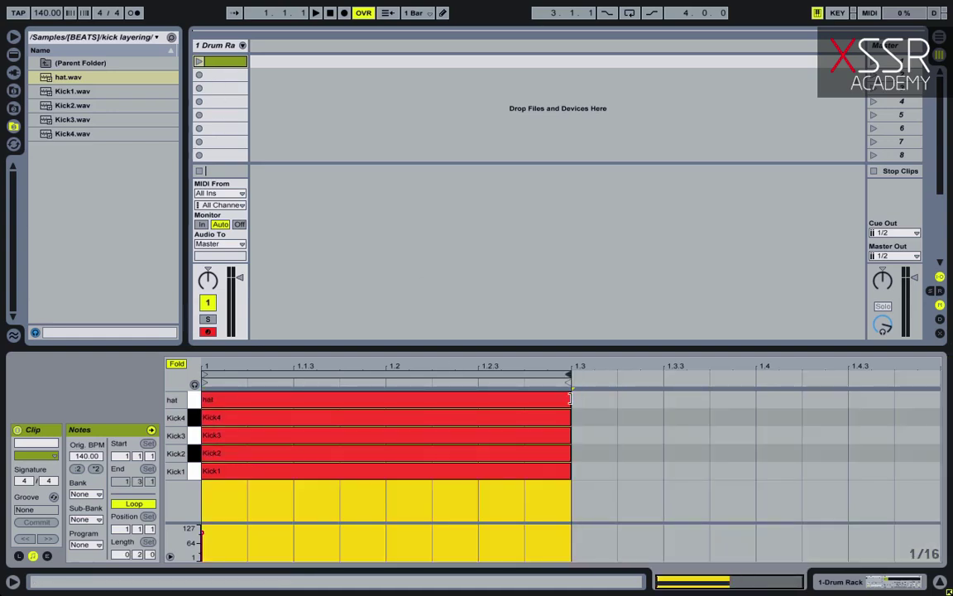
Step: Solo Kick1, launch the looping clip and trim the sample's end point to about 46 ms
{"action": "double_click", "coordinate": [215, 46]}
{"action": "left_click", "coordinate": [66, 554]}
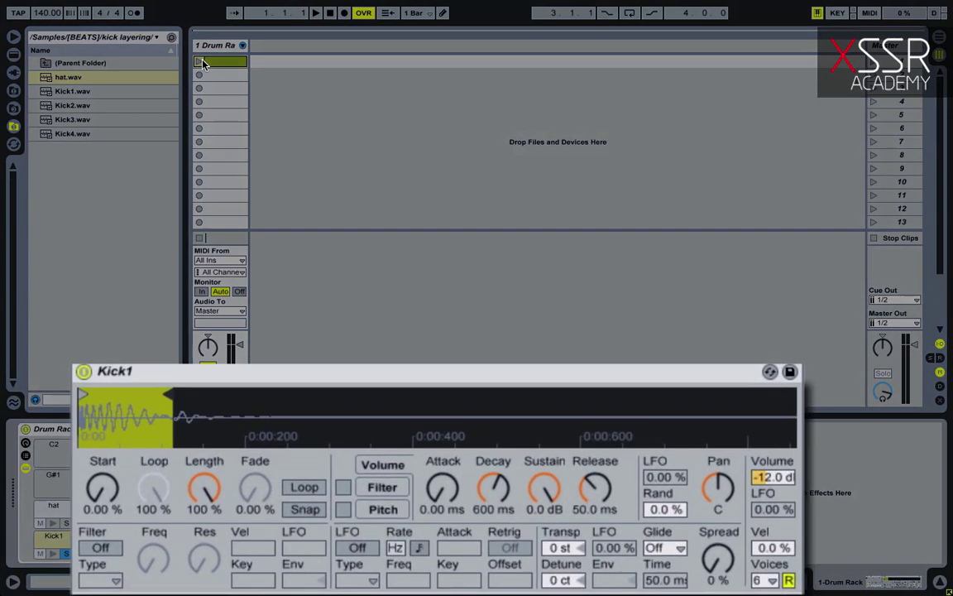
{"action": "left_click", "coordinate": [199, 61]}
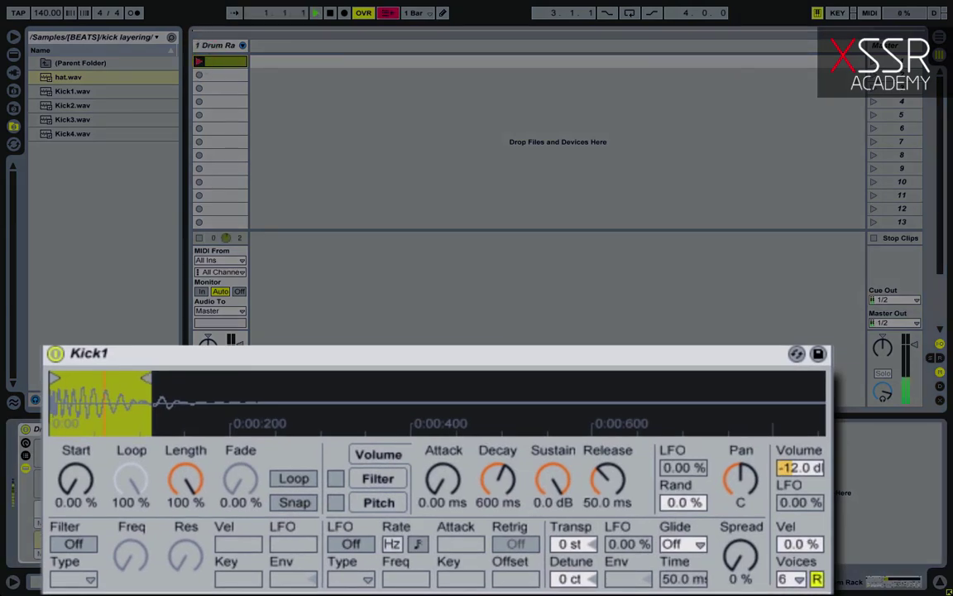
{"action": "left_click_drag", "start_coordinate": [122, 396], "coordinate": [122, 480]}
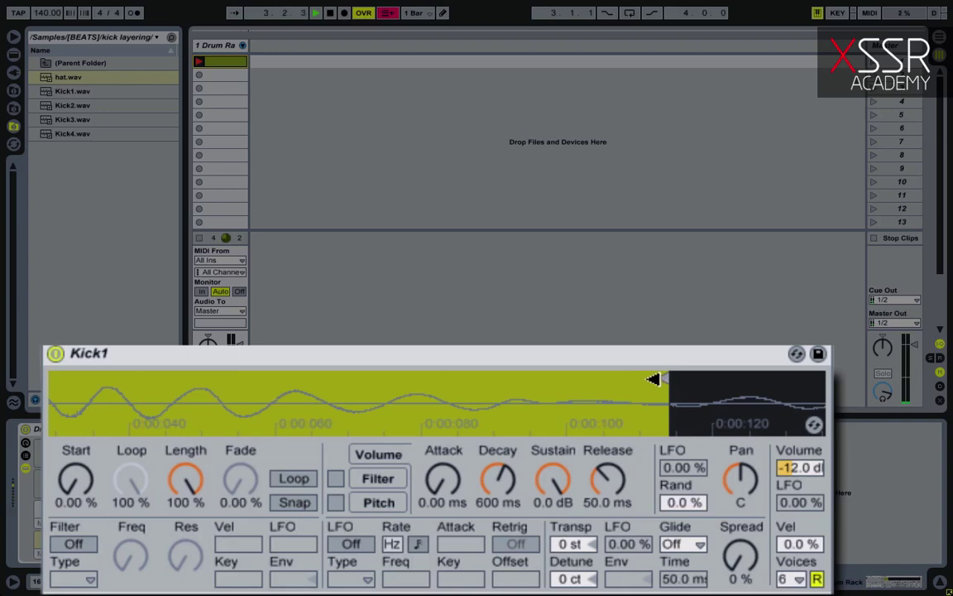
{"action": "mouse_move", "coordinate": [654, 379]}
{"action": "left_mouse_down"}
{"action": "mouse_move", "coordinate": [202, 395]}
{"action": "mouse_move", "coordinate": [211, 394]}
{"action": "left_mouse_up"}
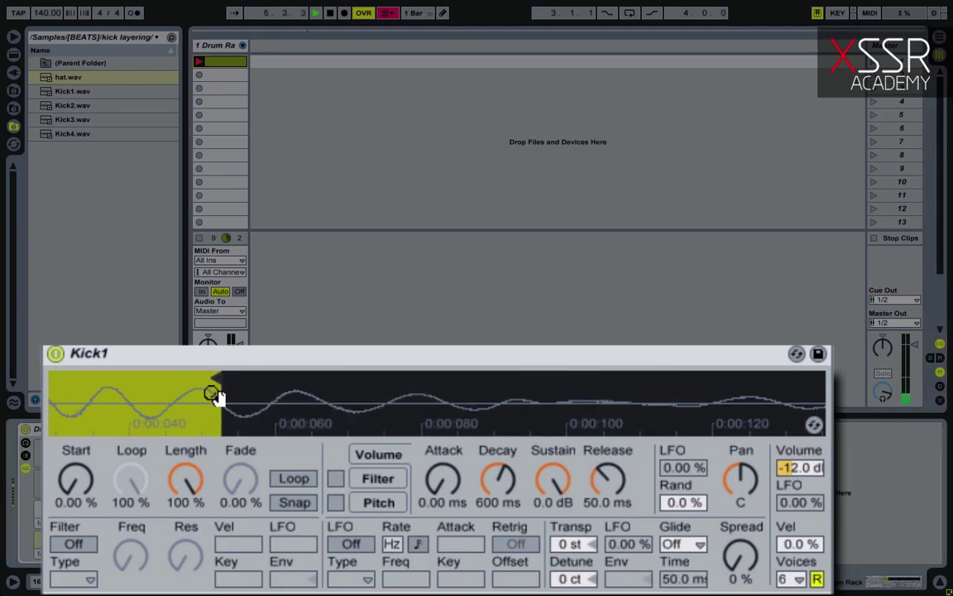
{"action": "mouse_move", "coordinate": [211, 383]}
{"action": "left_mouse_down"}
{"action": "mouse_move", "coordinate": [164, 402]}
{"action": "mouse_move", "coordinate": [183, 404]}
{"action": "mouse_move", "coordinate": [202, 389]}
{"action": "mouse_move", "coordinate": [367, 393]}
{"action": "mouse_move", "coordinate": [335, 384]}
{"action": "left_mouse_up"}
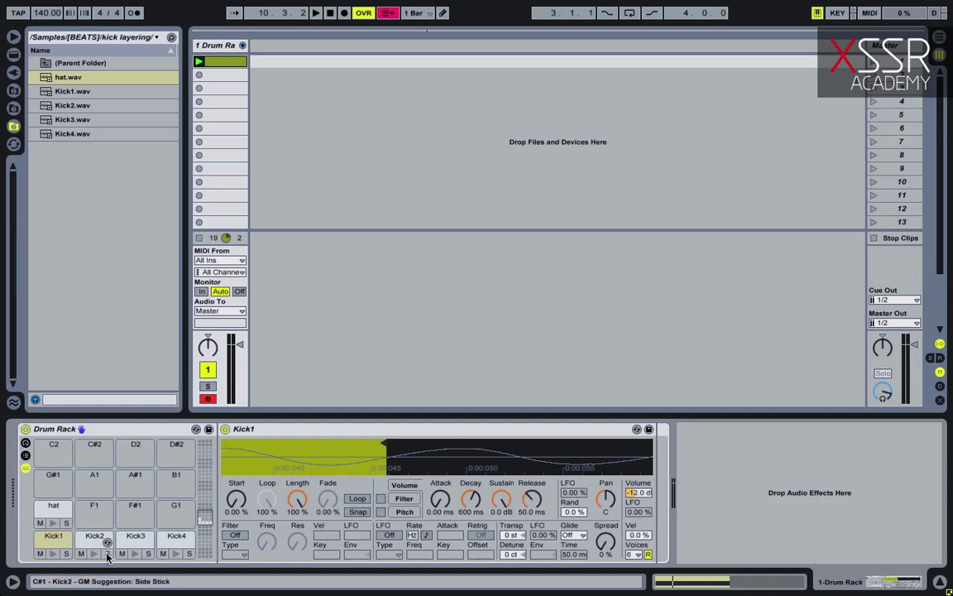
Step: Solo Kick2, set its attack to 12.7 ms, and turn its solo off
{"action": "left_click", "coordinate": [106, 553]}
{"action": "left_click", "coordinate": [93, 540]}
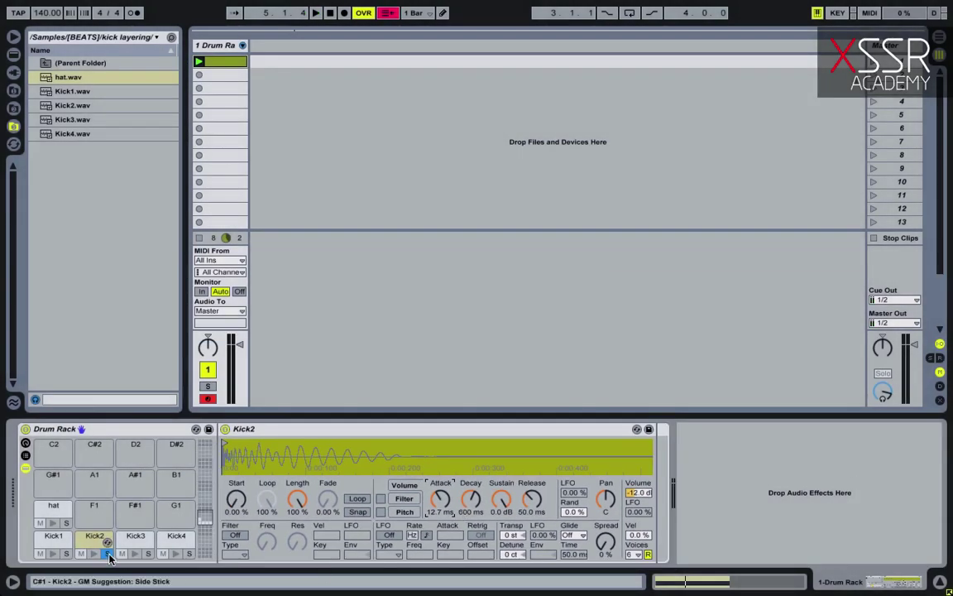
{"action": "left_click", "coordinate": [107, 553]}
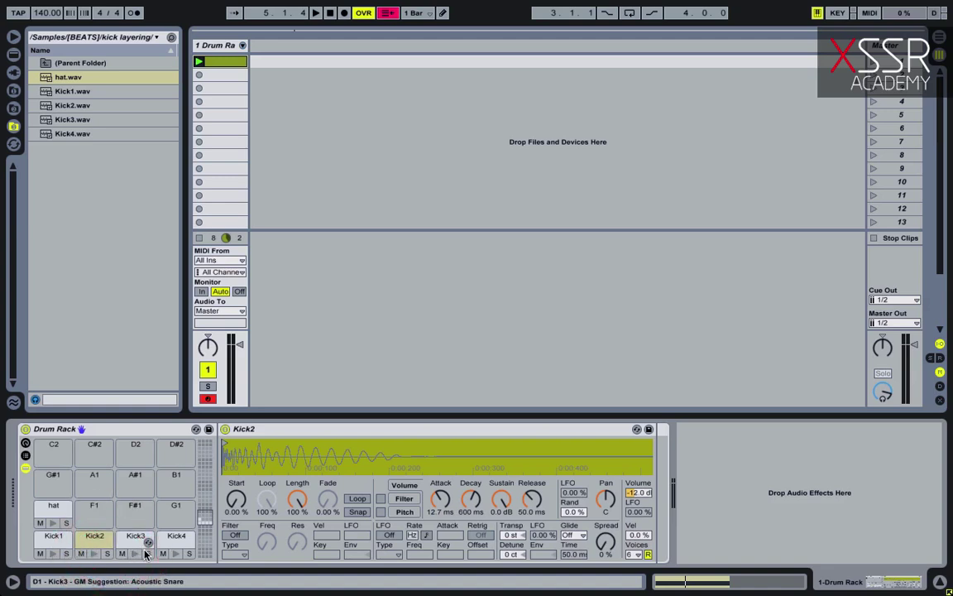
Step: Solo Kick3 during playback and set its attack to 10.5 ms, sustain to -inf dB and decay to 1.83 s
{"action": "left_click", "coordinate": [146, 554]}
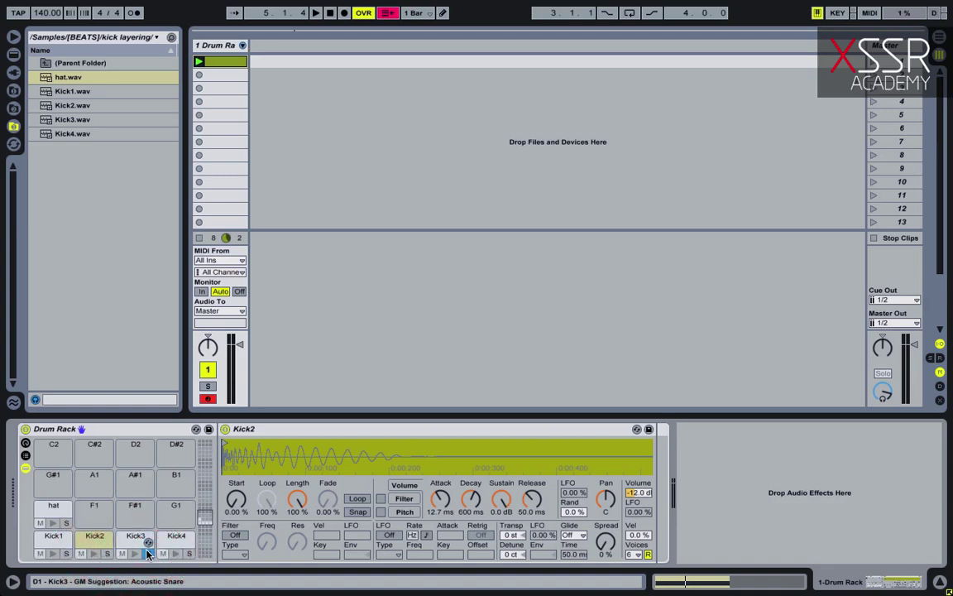
{"action": "key", "text": "space"}
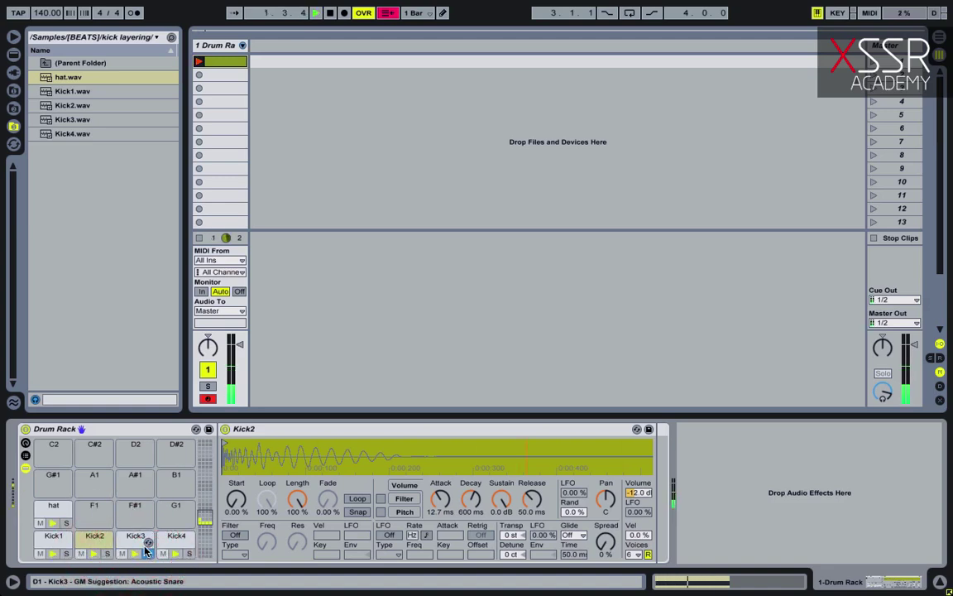
{"action": "left_click", "coordinate": [135, 538]}
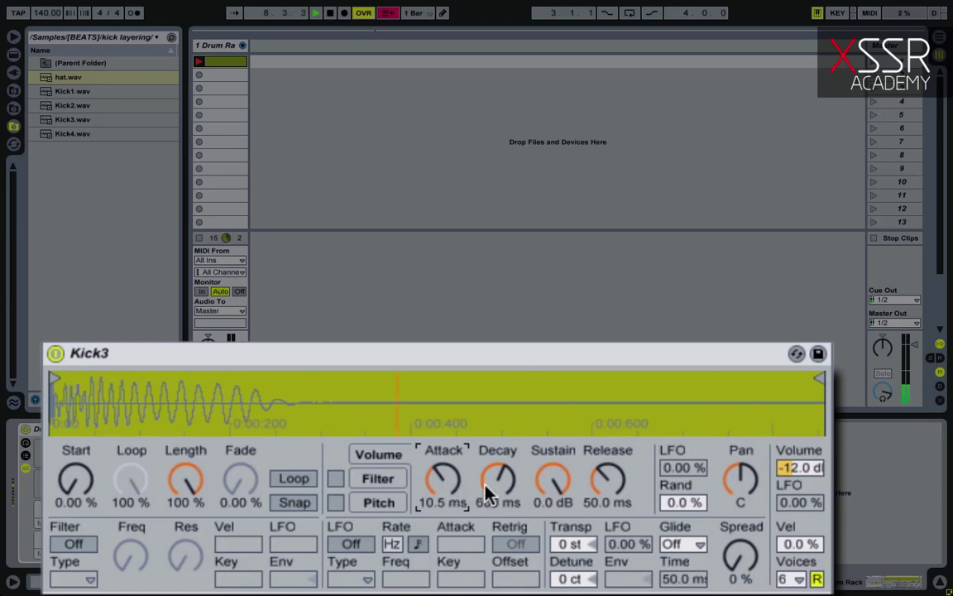
{"action": "left_click_drag", "start_coordinate": [542, 499], "coordinate": [542, 563]}
{"action": "left_click_drag", "start_coordinate": [511, 488], "coordinate": [510, 479]}
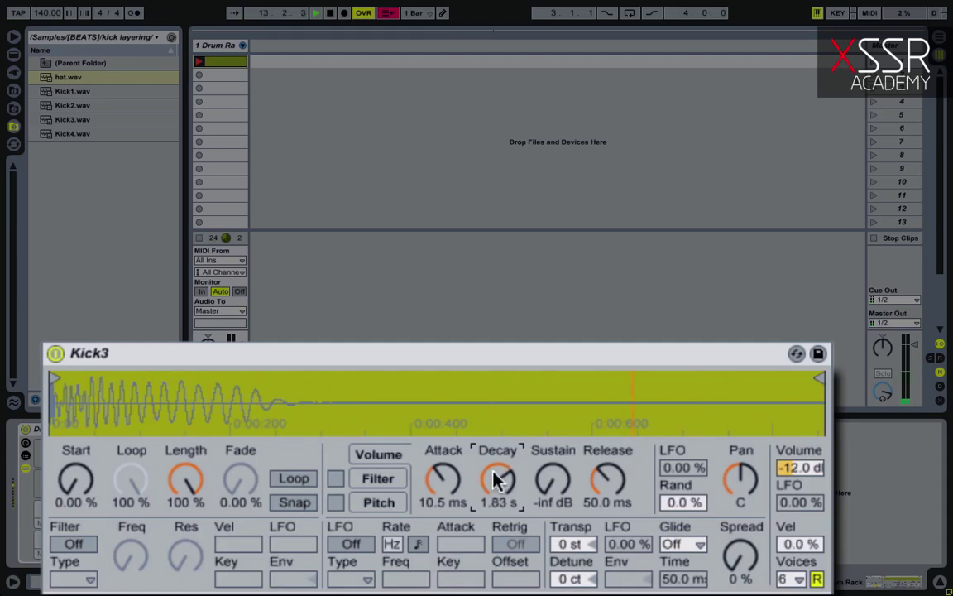
Step: Trim the sample end points of Kick3 to about 310 ms and Kick2 to about 270 ms
{"action": "left_click_drag", "start_coordinate": [815, 374], "coordinate": [329, 378]}
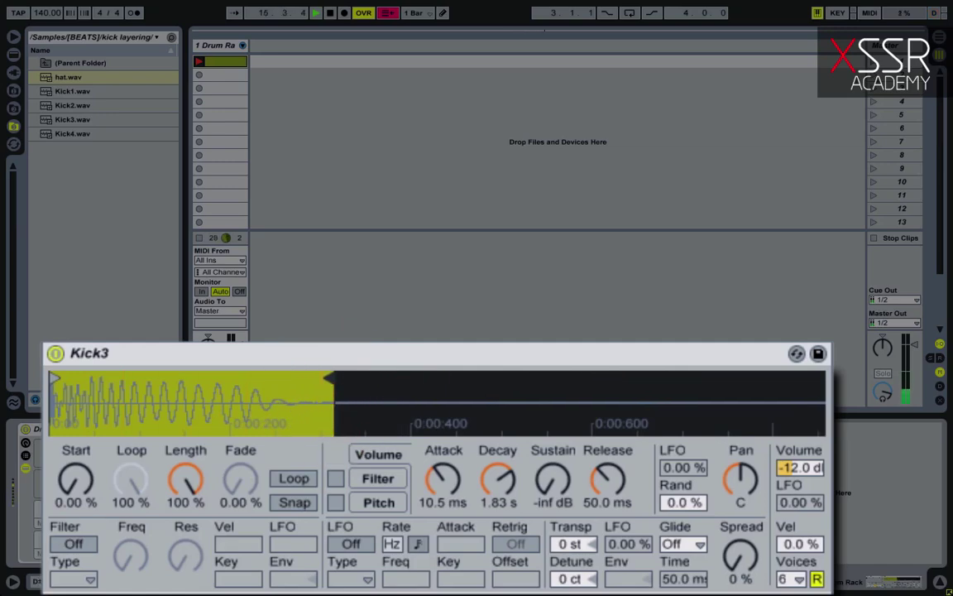
{"action": "key", "text": "Left"}
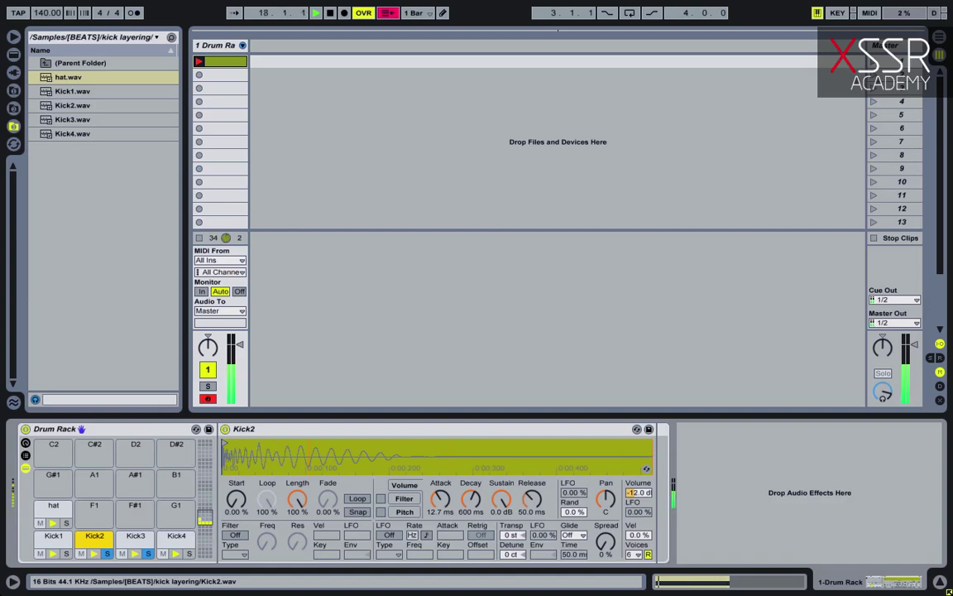
{"action": "left_click_drag", "start_coordinate": [650, 449], "coordinate": [650, 414]}
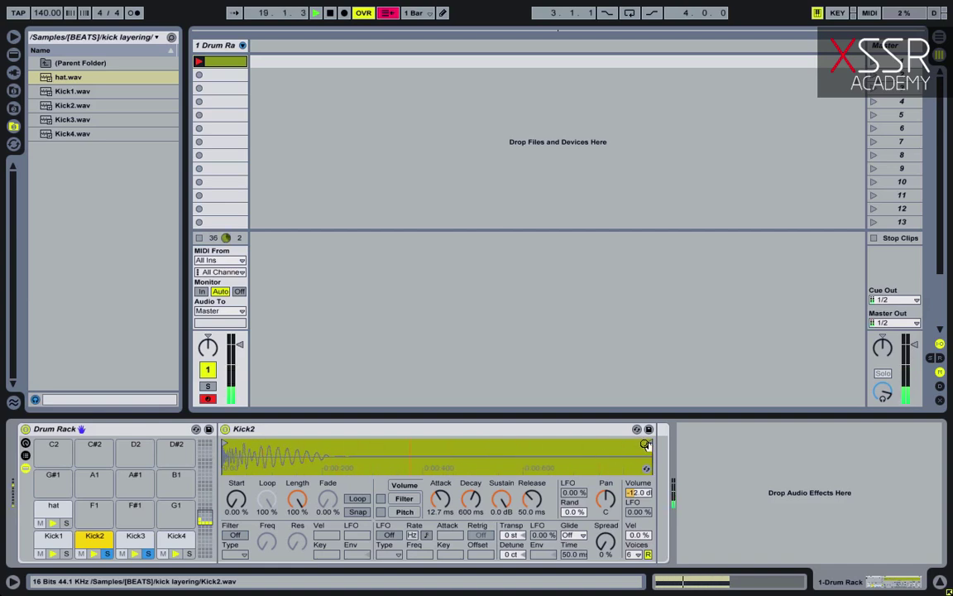
{"action": "left_click_drag", "start_coordinate": [645, 443], "coordinate": [357, 447]}
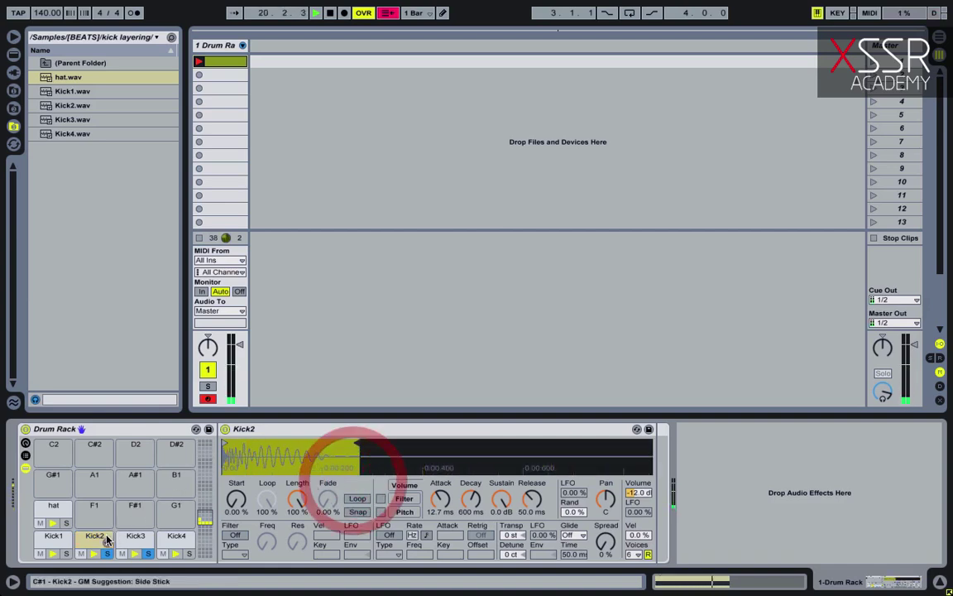
Step: Solo Kick4 alongside Kick2 and Kick3 to audition the layers together
{"action": "left_click", "coordinate": [49, 538]}
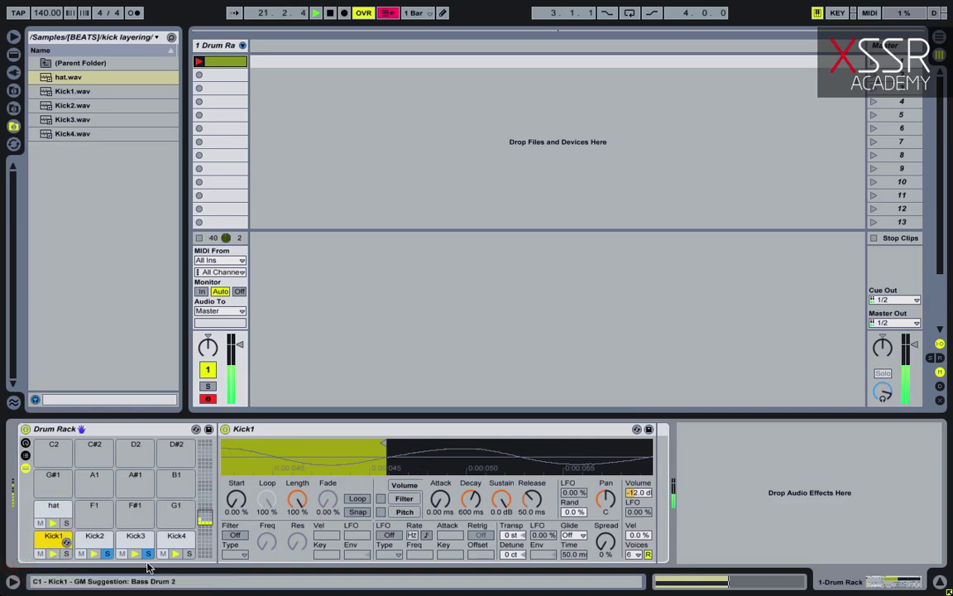
{"action": "left_click", "coordinate": [189, 555]}
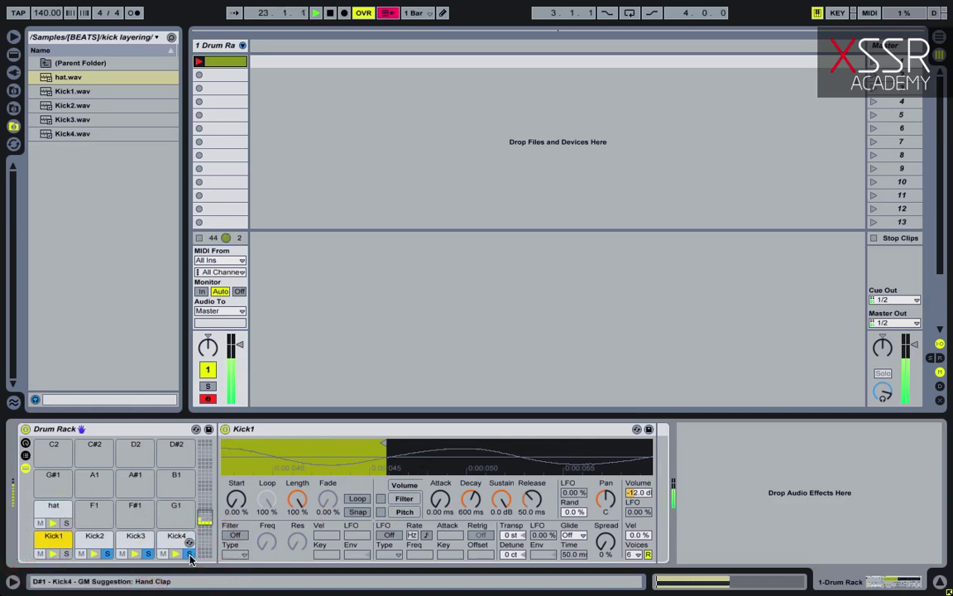
Step: Solo the hat, trim its end point to about 160 ms and move its start point slightly later
{"action": "left_click", "coordinate": [65, 524]}
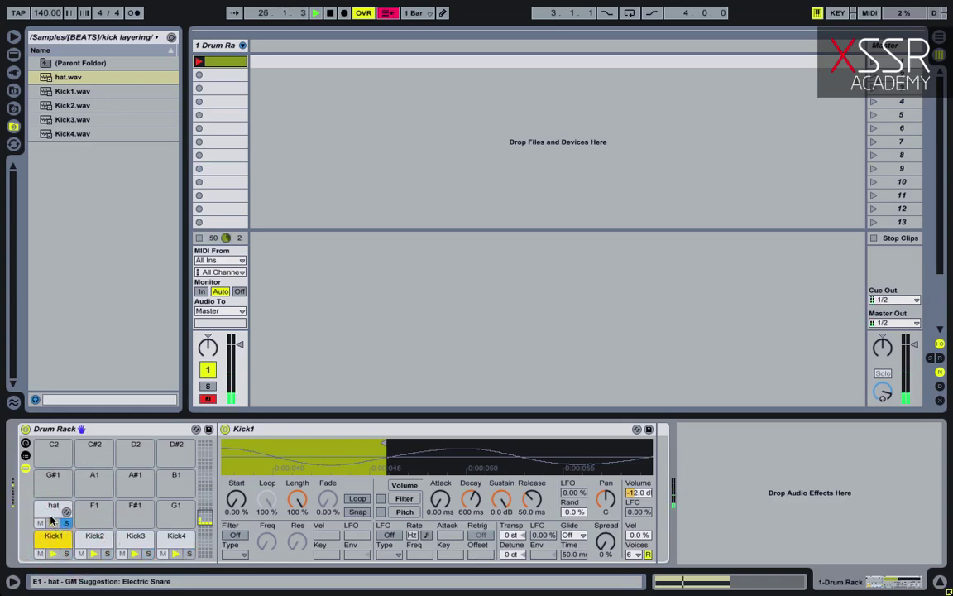
{"action": "left_click", "coordinate": [50, 508]}
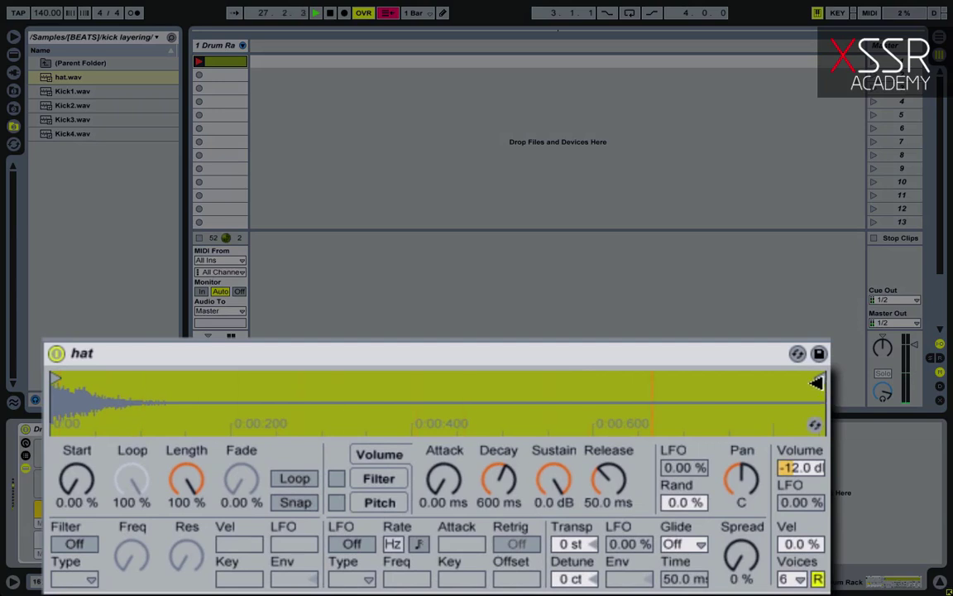
{"action": "left_click_drag", "start_coordinate": [721, 427], "coordinate": [250, 438]}
{"action": "left_click_drag", "start_coordinate": [143, 396], "coordinate": [143, 432]}
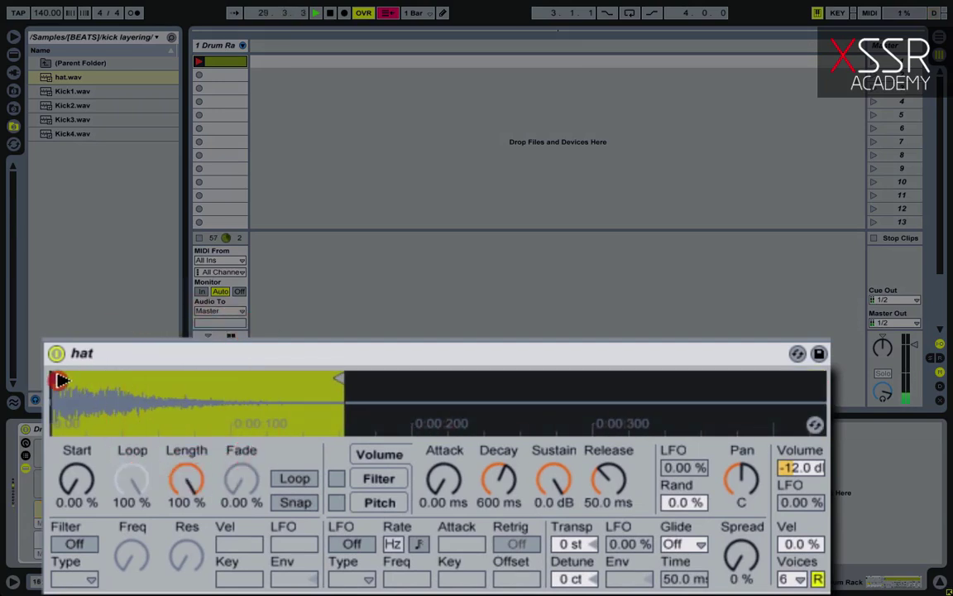
{"action": "mouse_move", "coordinate": [64, 379]}
{"action": "left_mouse_down"}
{"action": "mouse_move", "coordinate": [72, 483]}
{"action": "mouse_move", "coordinate": [72, 373]}
{"action": "left_mouse_up"}
Step: Set the hat's sustain to -inf dB and decay to 292 ms, trim its end to about 75 ms, and play all layers
{"action": "left_click_drag", "start_coordinate": [552, 495], "coordinate": [553, 579]}
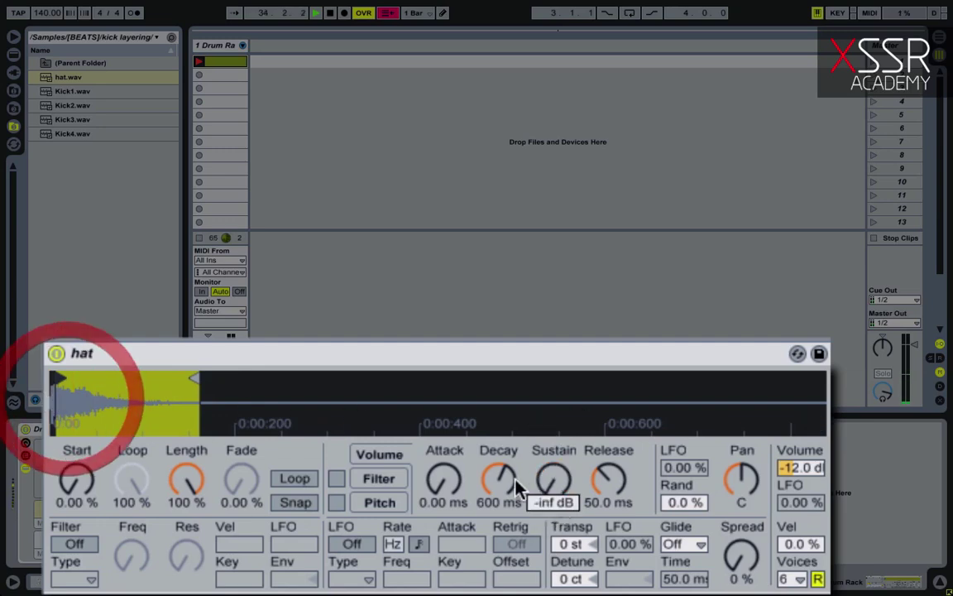
{"action": "left_click_drag", "start_coordinate": [492, 478], "coordinate": [492, 479]}
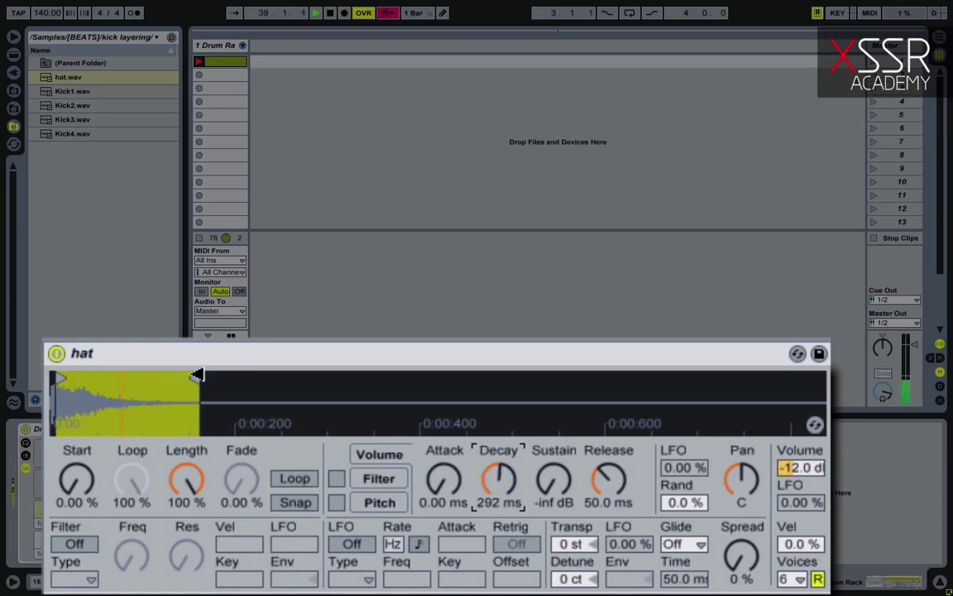
{"action": "mouse_move", "coordinate": [189, 381]}
{"action": "left_mouse_down"}
{"action": "mouse_move", "coordinate": [111, 403]}
{"action": "mouse_move", "coordinate": [119, 416]}
{"action": "left_mouse_up"}
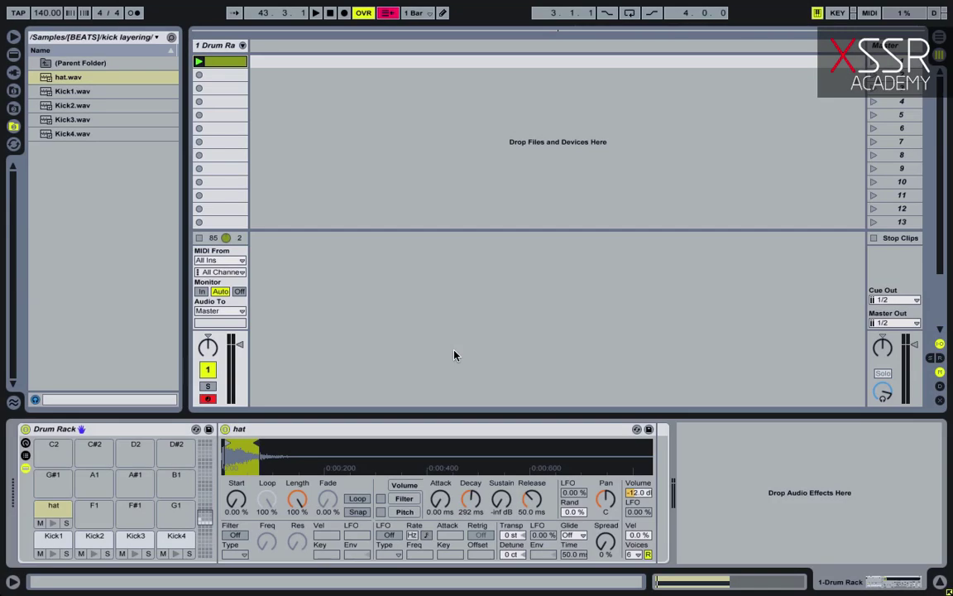
{"action": "key", "text": "space"}
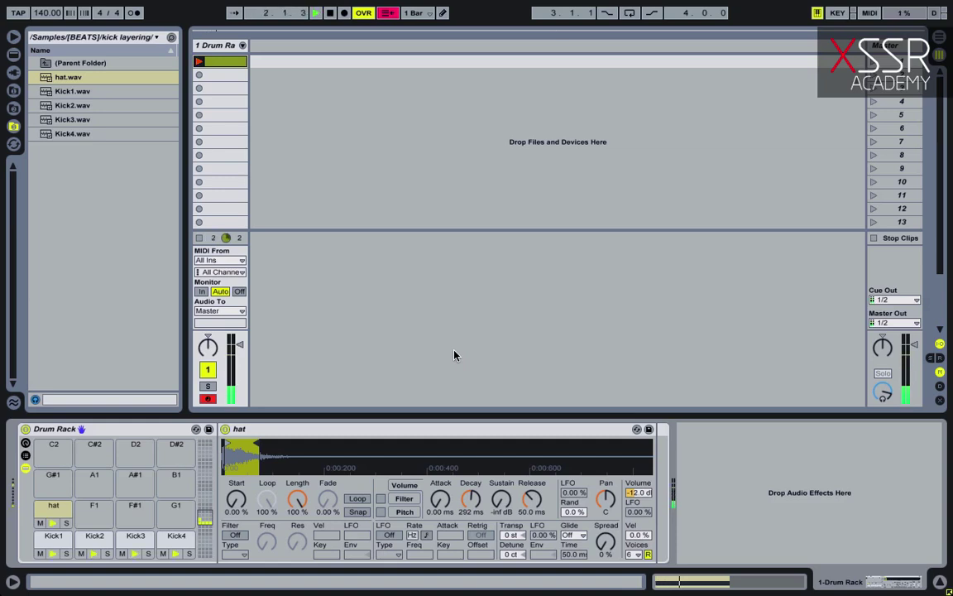
Step: Load the EQuality plug-in after the Drum Rack and turn on its spectrum analyser during playback
{"action": "key", "text": "space"}
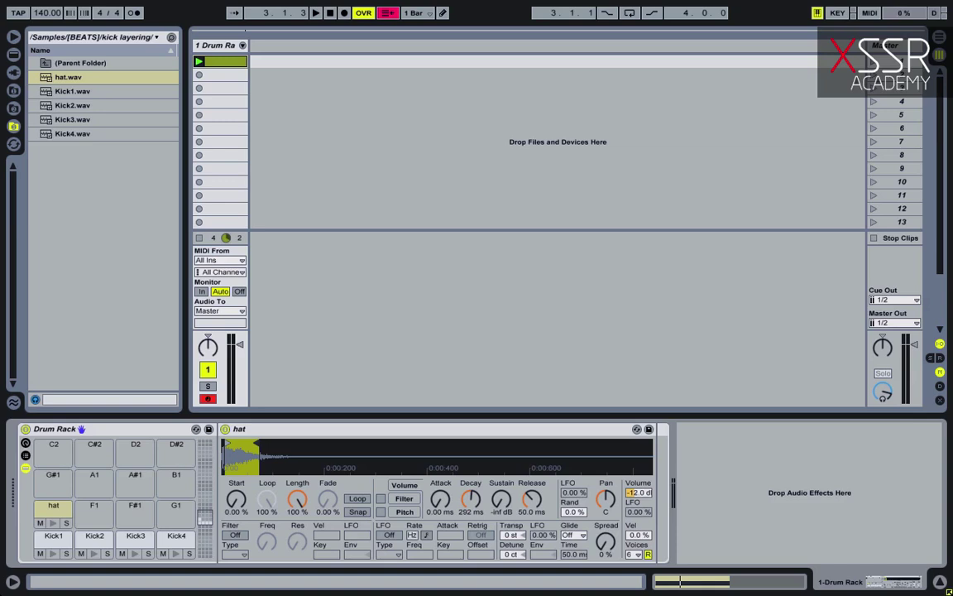
{"action": "left_click", "coordinate": [67, 77]}
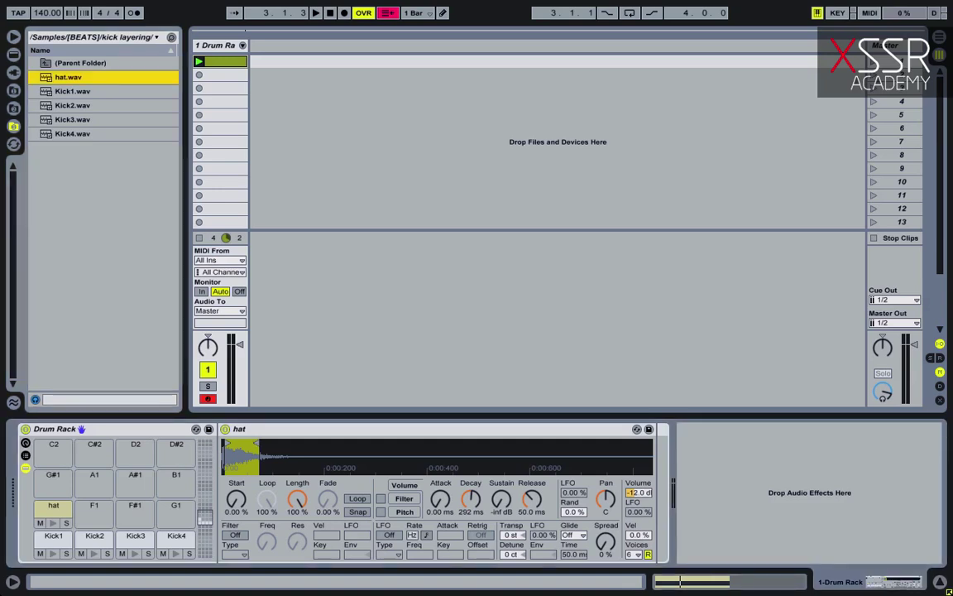
{"action": "left_click", "coordinate": [13, 72]}
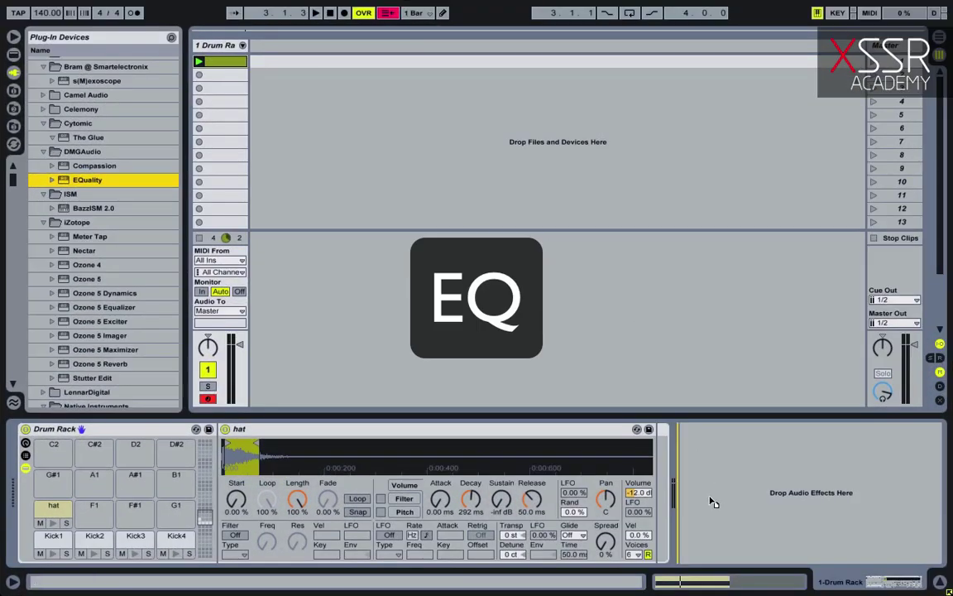
{"action": "left_click_drag", "start_coordinate": [710, 500], "coordinate": [711, 498]}
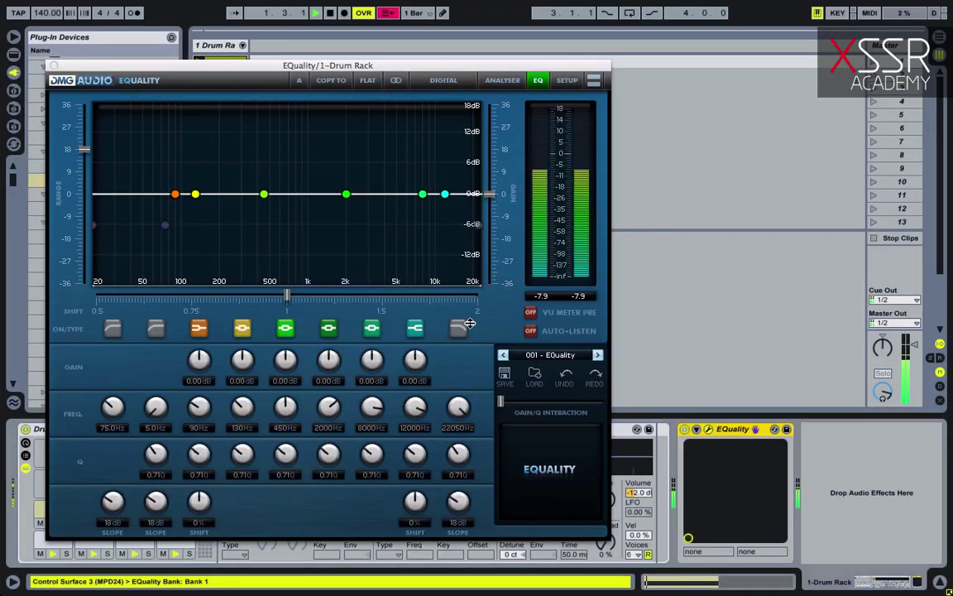
{"action": "left_click", "coordinate": [503, 81]}
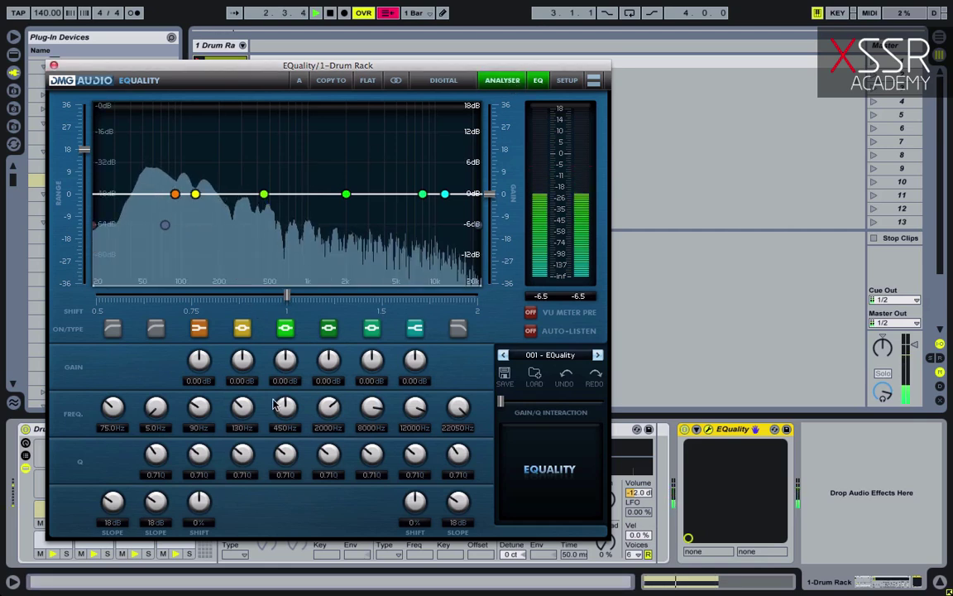
Step: Boost EQuality's 450 Hz band by about 11 dB and sweep its frequency down to about 306 Hz
{"action": "left_click_drag", "start_coordinate": [285, 407], "coordinate": [285, 435]}
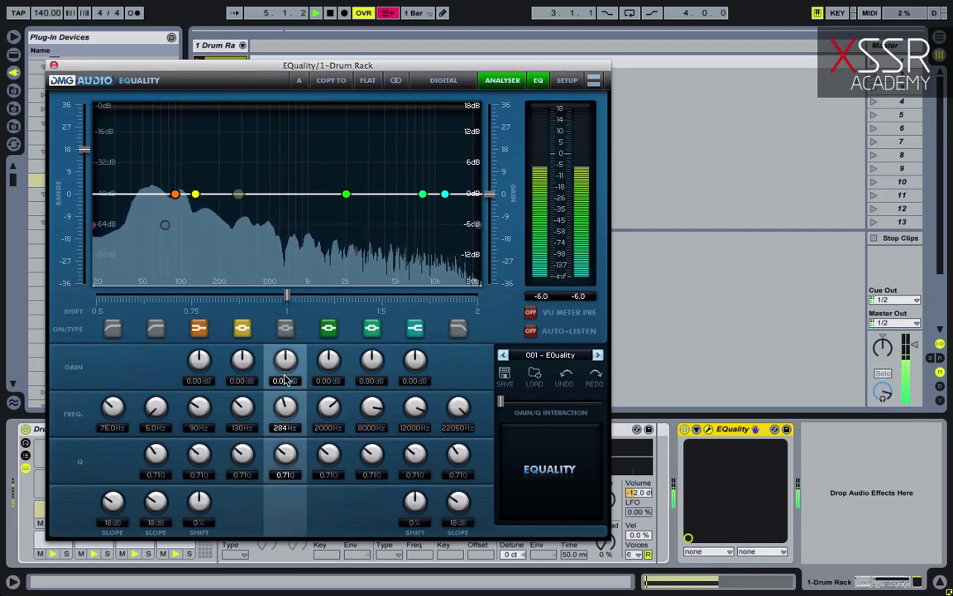
{"action": "mouse_move", "coordinate": [286, 359]}
{"action": "left_mouse_down"}
{"action": "mouse_move", "coordinate": [287, 348]}
{"action": "mouse_move", "coordinate": [288, 357]}
{"action": "left_mouse_up"}
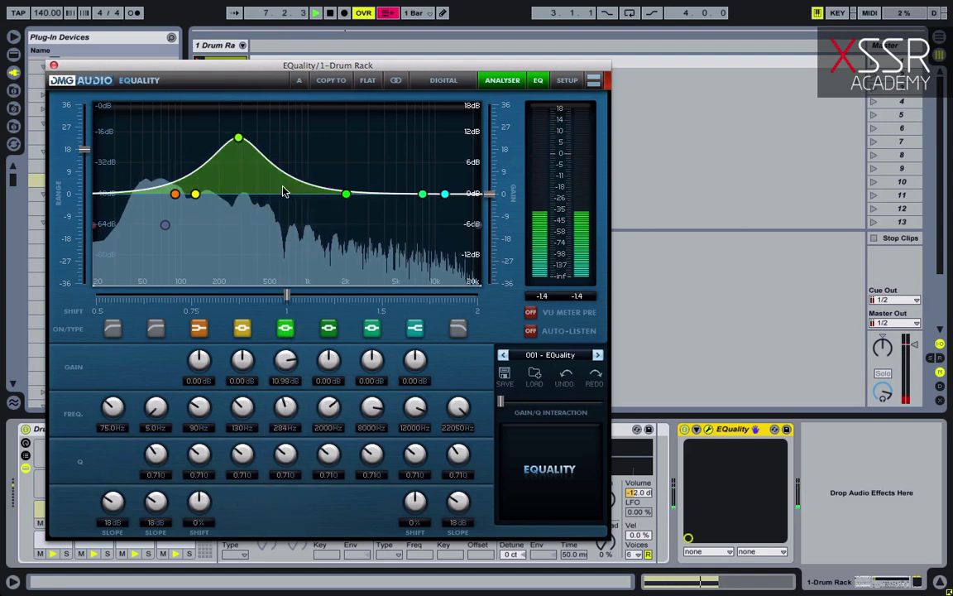
{"action": "left_click_drag", "start_coordinate": [238, 138], "coordinate": [242, 138]}
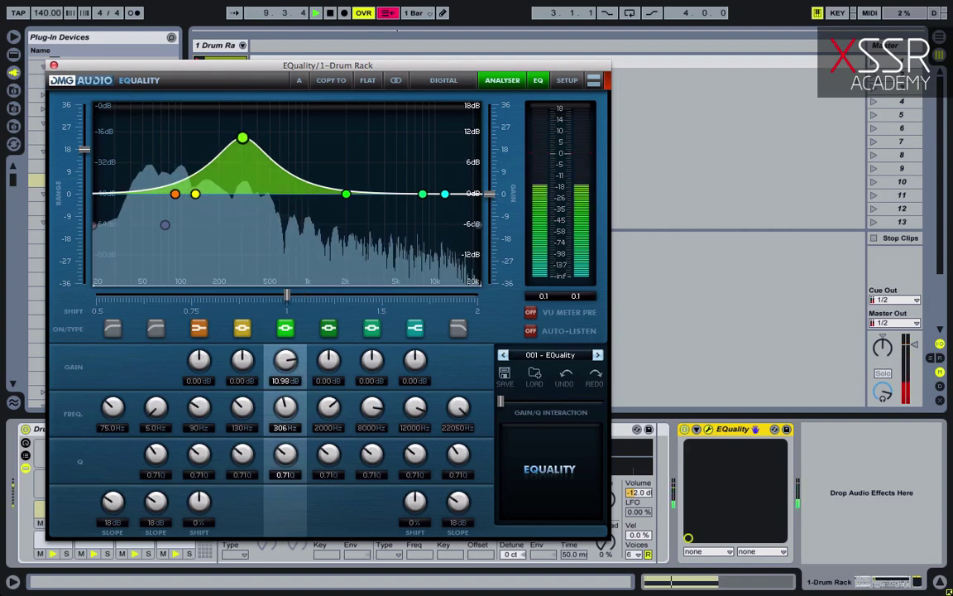
Step: Cut the 306 Hz band to about -11.3 dB with a Q of 1.44, and bypass it briefly to compare
{"action": "left_click_drag", "start_coordinate": [242, 137], "coordinate": [243, 230]}
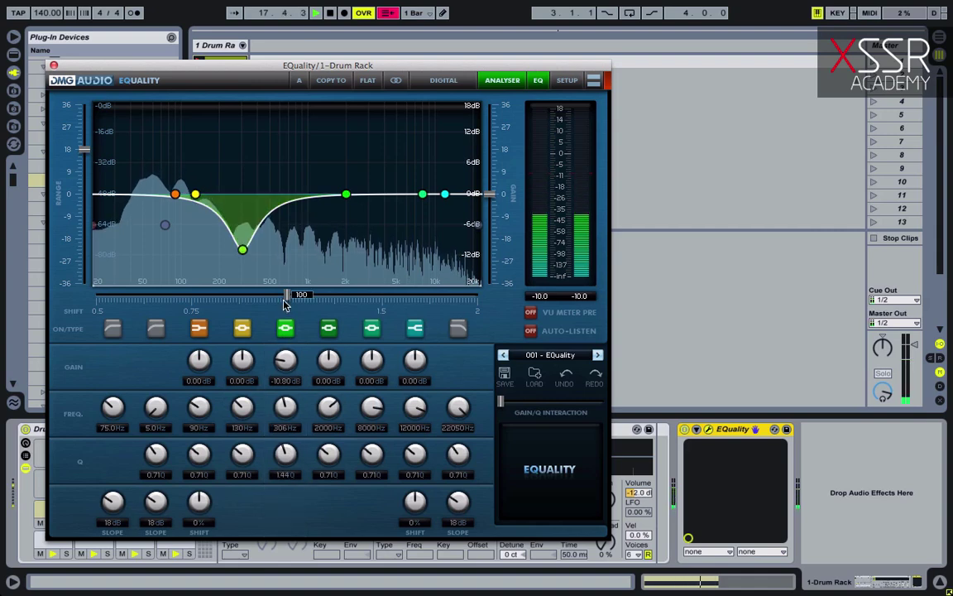
{"action": "mouse_move", "coordinate": [278, 370]}
{"action": "left_mouse_down"}
{"action": "mouse_move", "coordinate": [277, 327]}
{"action": "mouse_move", "coordinate": [278, 370]}
{"action": "left_mouse_up"}
{"action": "left_click", "coordinate": [285, 331]}
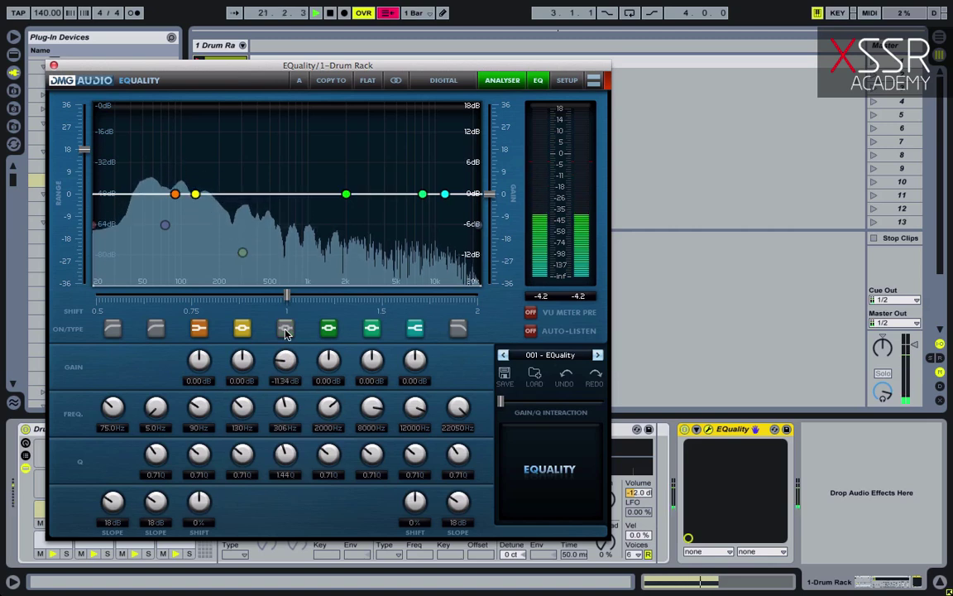
{"action": "left_click", "coordinate": [286, 330]}
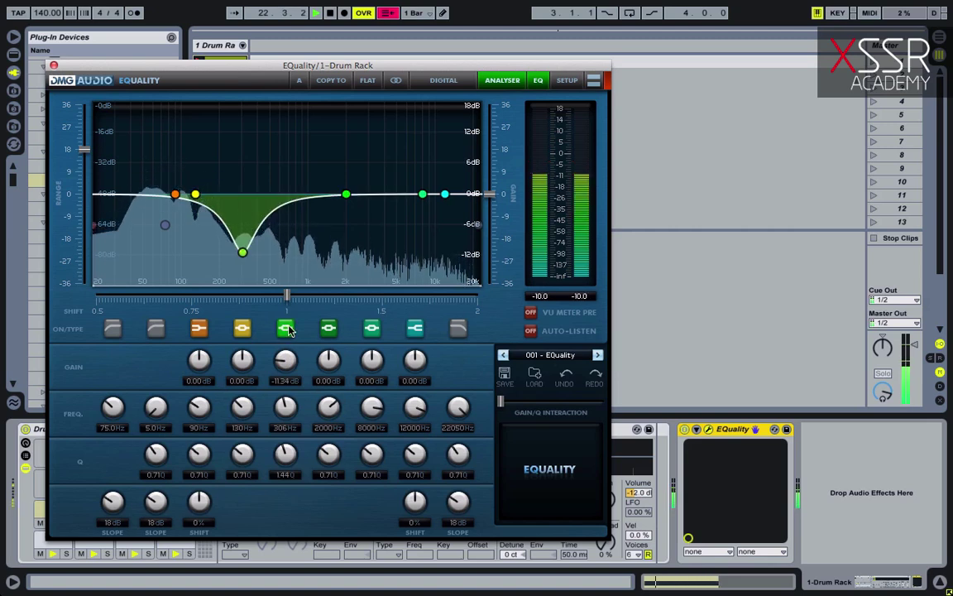
{"action": "key", "text": "space"}
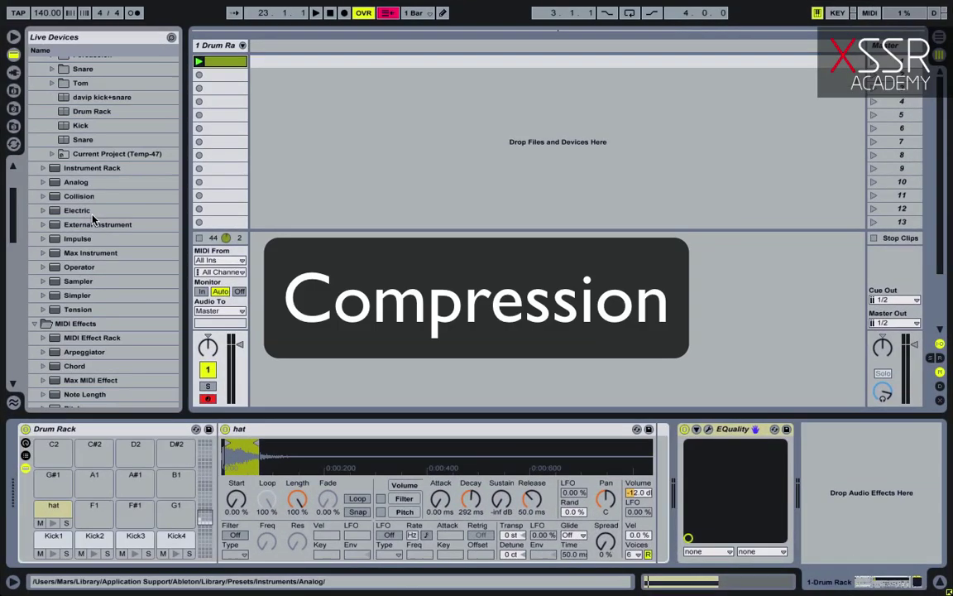
Step: Add a Compressor after EQuality and set its threshold to -20.8 dB
{"action": "scroll", "coordinate": [83, 192], "scroll_direction": "down", "scroll_amount": 5}
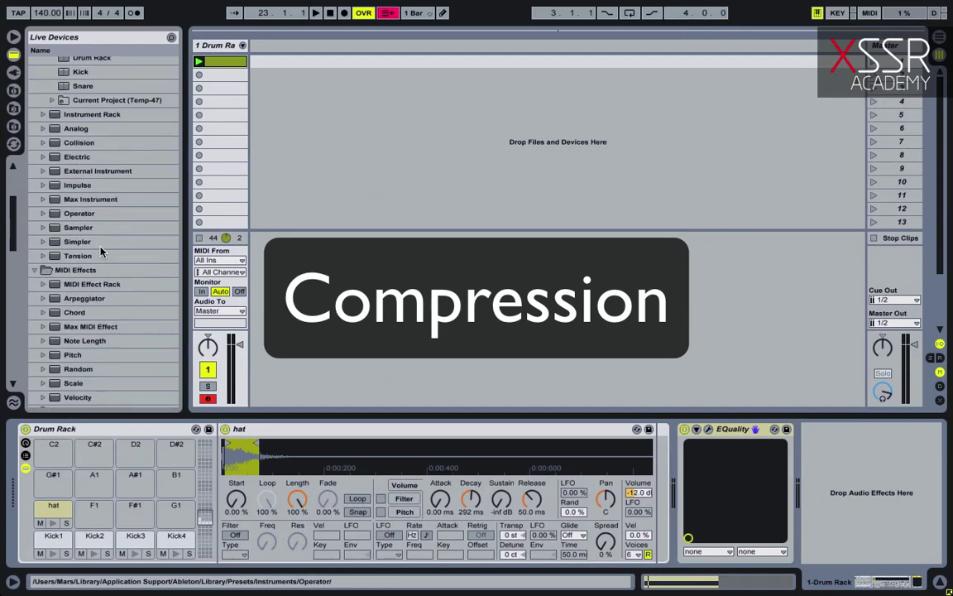
{"action": "scroll", "coordinate": [92, 240], "scroll_direction": "down", "scroll_amount": 8}
{"action": "left_click_drag", "start_coordinate": [95, 257], "coordinate": [811, 447]}
{"action": "left_click_drag", "start_coordinate": [753, 461], "coordinate": [753, 484]}
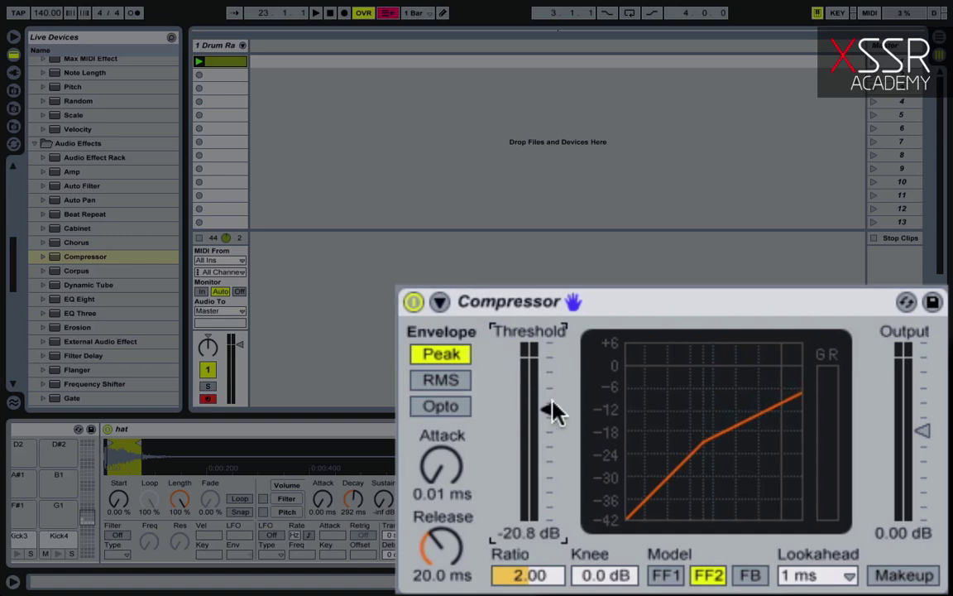
Step: During playback, set the Compressor to ratio 5.57, output 12.9 dB, attack 7.20 ms, release 142 ms and threshold -17.5 dB
{"action": "key", "text": "space"}
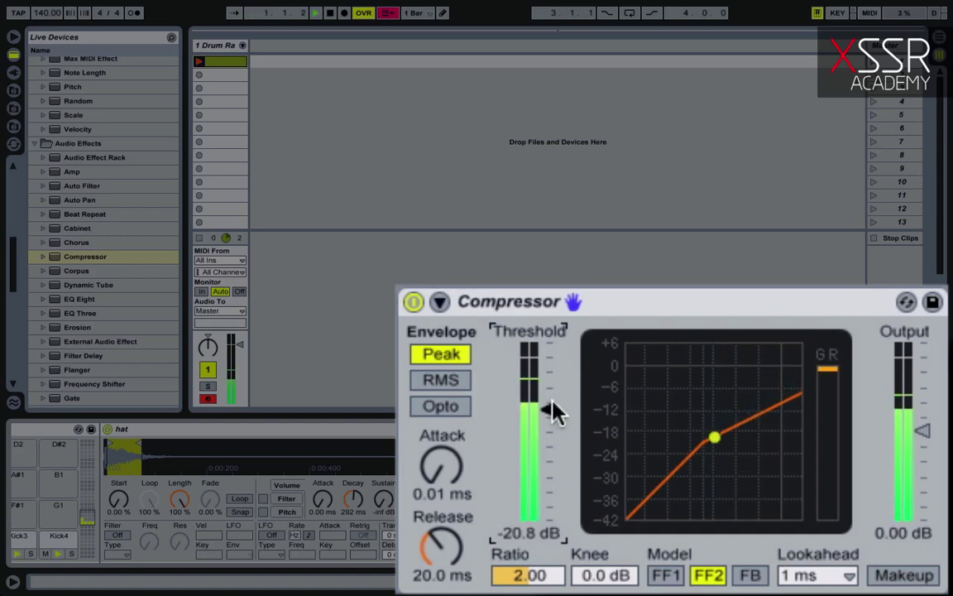
{"action": "left_click_drag", "start_coordinate": [542, 577], "coordinate": [542, 543]}
{"action": "left_click_drag", "start_coordinate": [921, 443], "coordinate": [921, 409]}
{"action": "left_click_drag", "start_coordinate": [455, 483], "coordinate": [455, 442]}
{"action": "left_click_drag", "start_coordinate": [444, 553], "coordinate": [444, 528]}
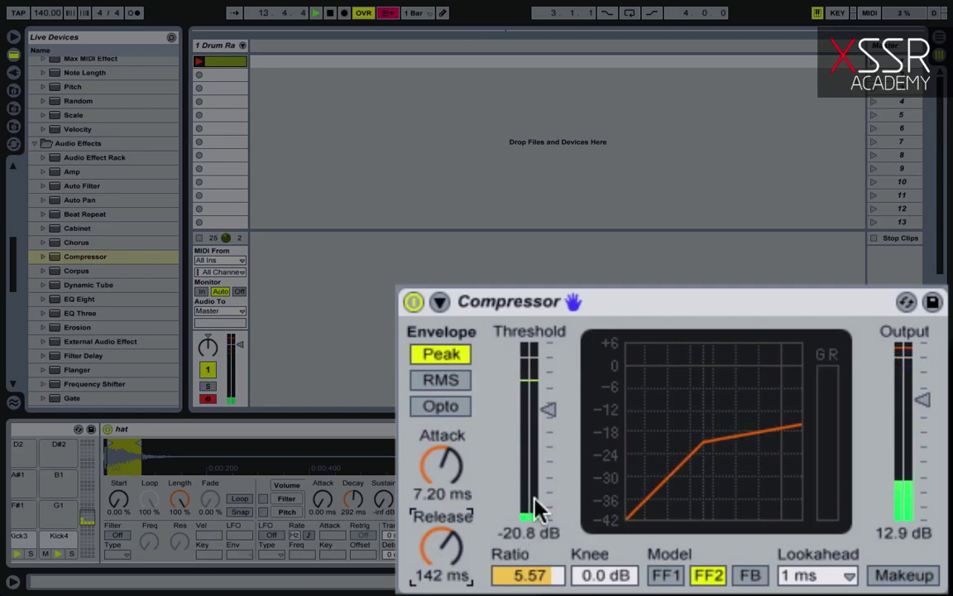
{"action": "left_click_drag", "start_coordinate": [548, 411], "coordinate": [548, 403]}
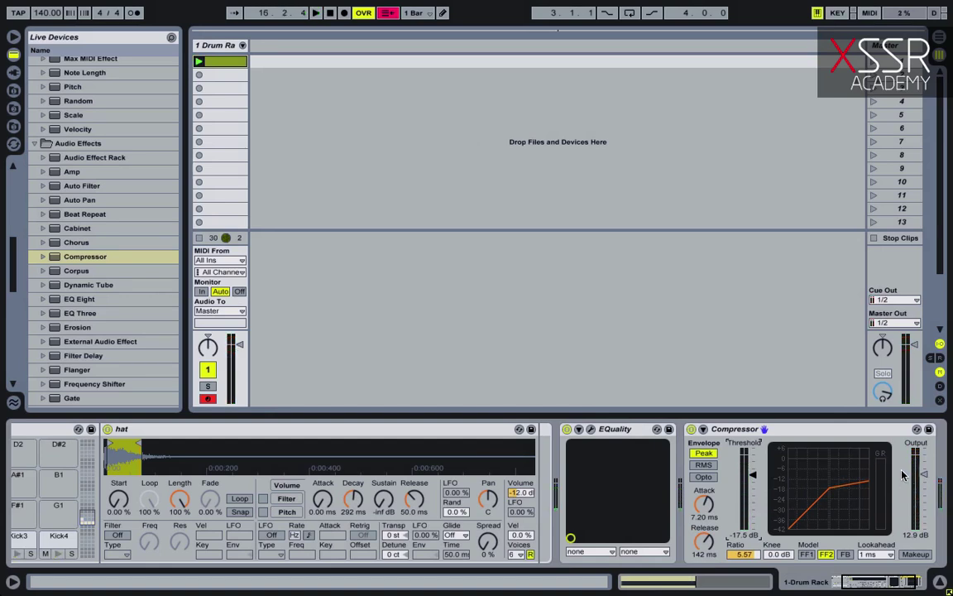
Step: Add The Glue after the Compressor, enable its peak clipping and close its plug-in window
{"action": "left_click", "coordinate": [13, 72]}
{"action": "left_click_drag", "start_coordinate": [76, 137], "coordinate": [494, 282]}
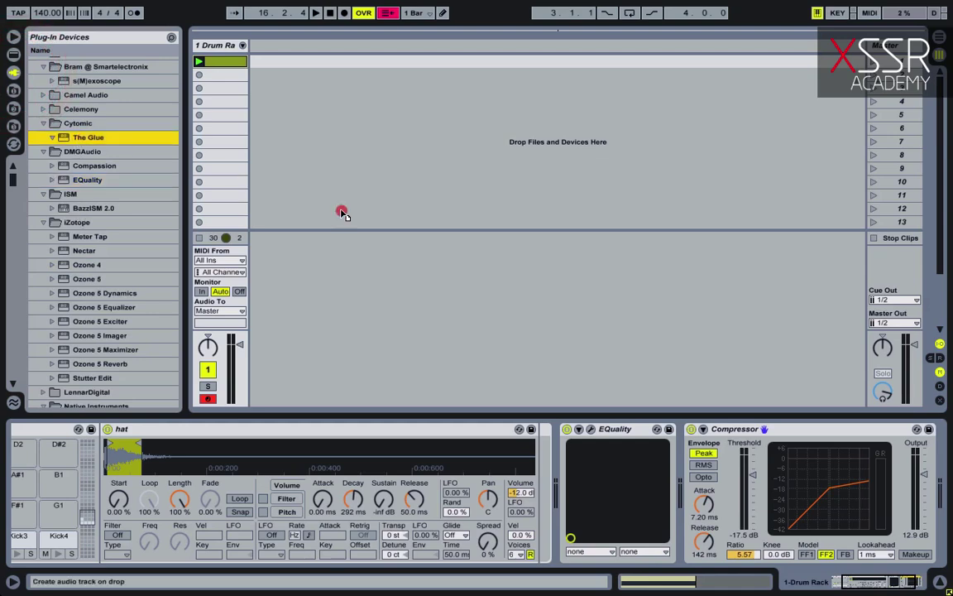
{"action": "left_click_drag", "start_coordinate": [794, 468], "coordinate": [907, 463]}
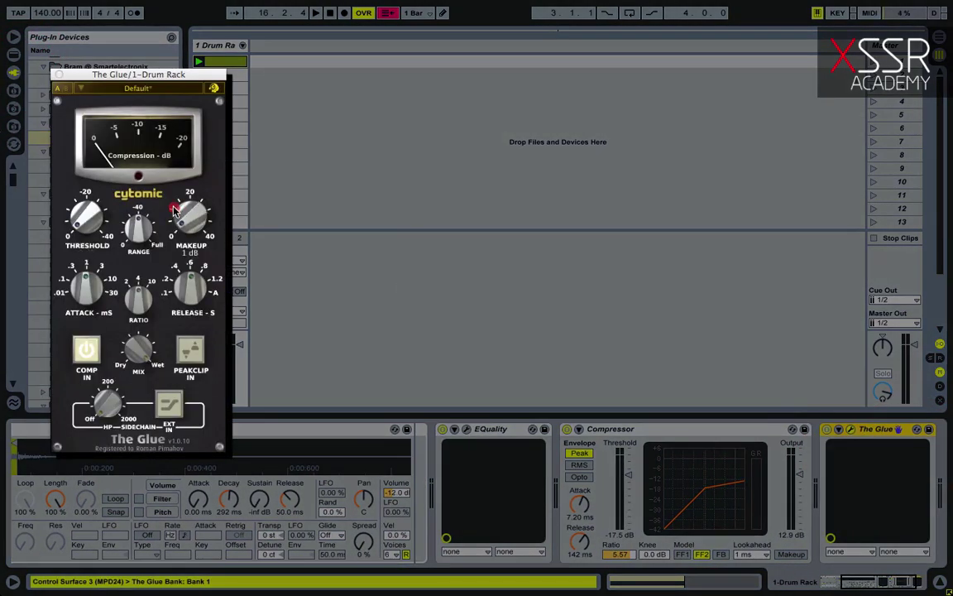
{"action": "left_click", "coordinate": [188, 354]}
{"action": "left_click", "coordinate": [58, 75]}
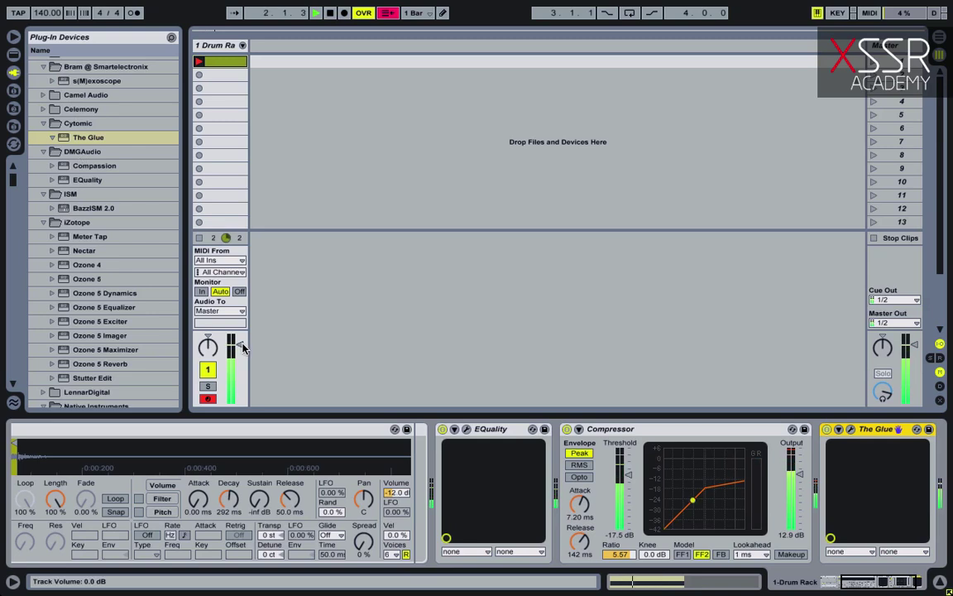
Step: Lower the track volume slightly and set the Compressor's attack to 4.56 ms, release to 195 ms and threshold to -21.5 dB
{"action": "left_click_drag", "start_coordinate": [241, 344], "coordinate": [242, 347]}
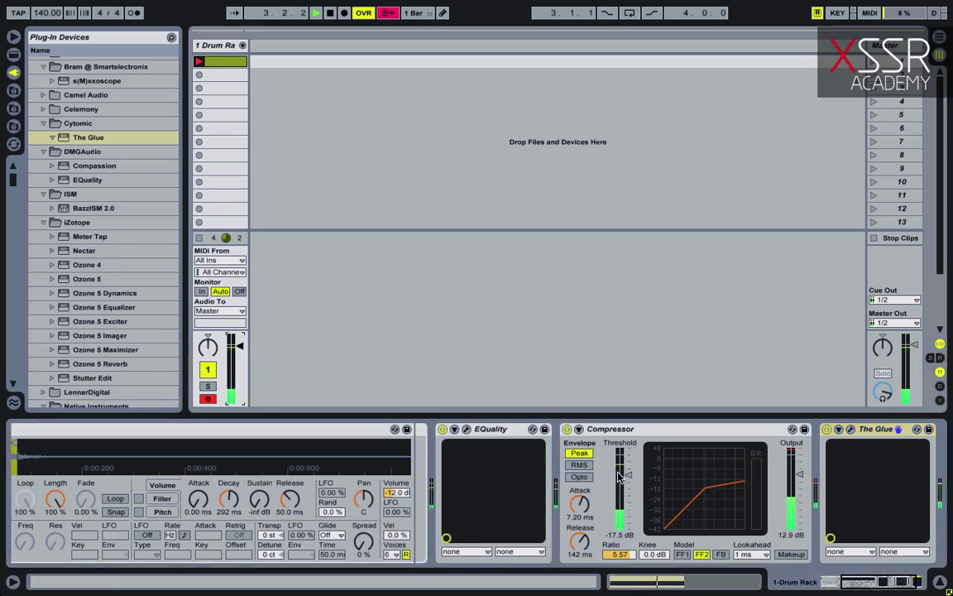
{"action": "left_click_drag", "start_coordinate": [580, 509], "coordinate": [583, 533]}
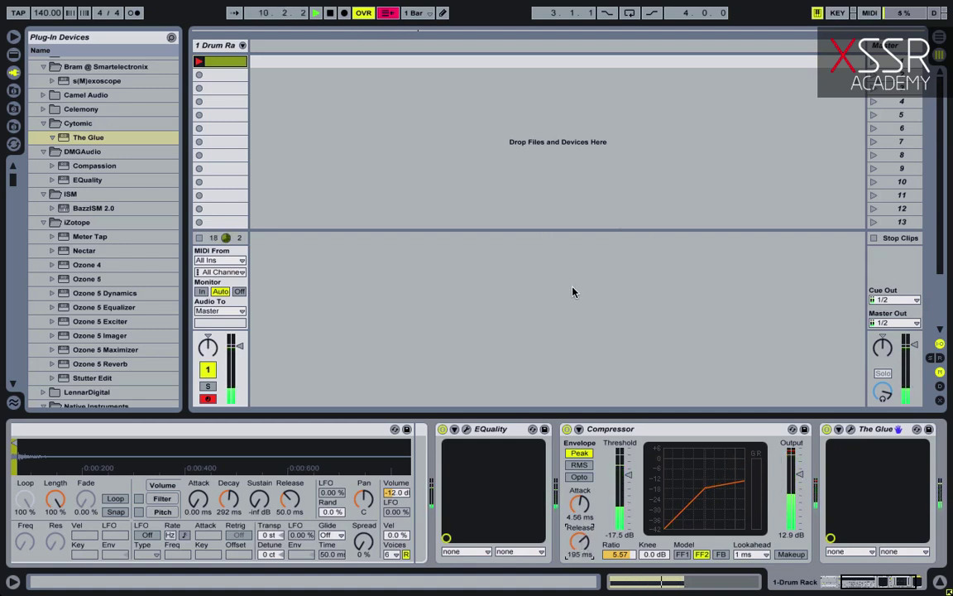
{"action": "left_click_drag", "start_coordinate": [628, 474], "coordinate": [628, 480]}
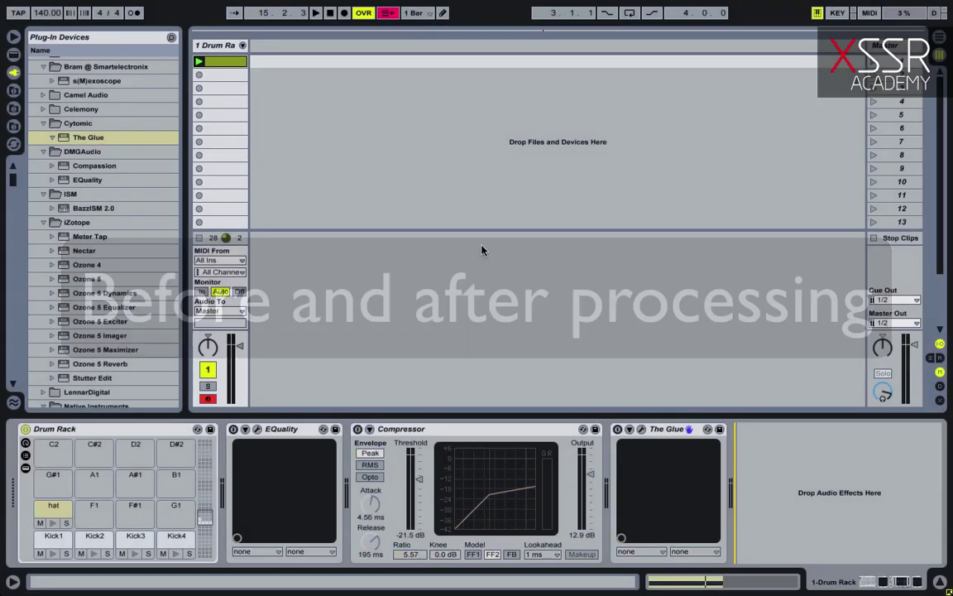
Step: Play the kick while switching EQuality, Compressor and The Glue on and off together to compare dry and processed sound
{"action": "key", "text": "space"}
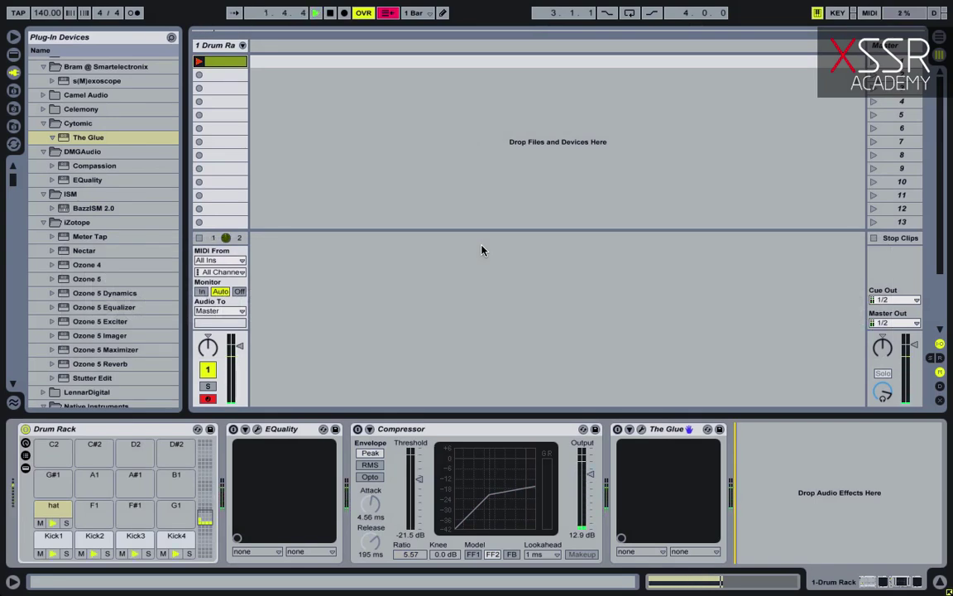
{"action": "key", "text": "a"}
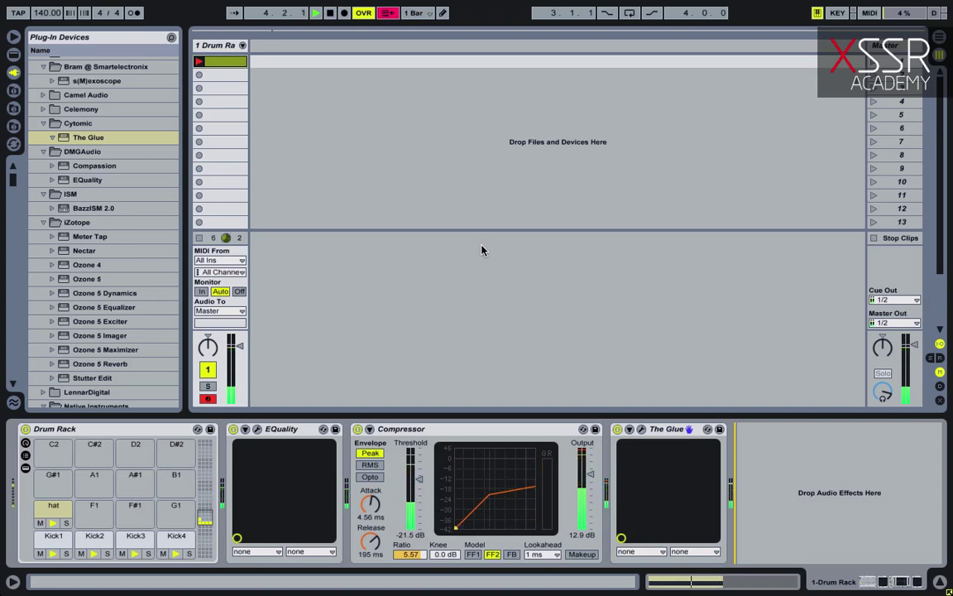
{"action": "key", "text": "0"}
{"action": "key", "text": "space"}
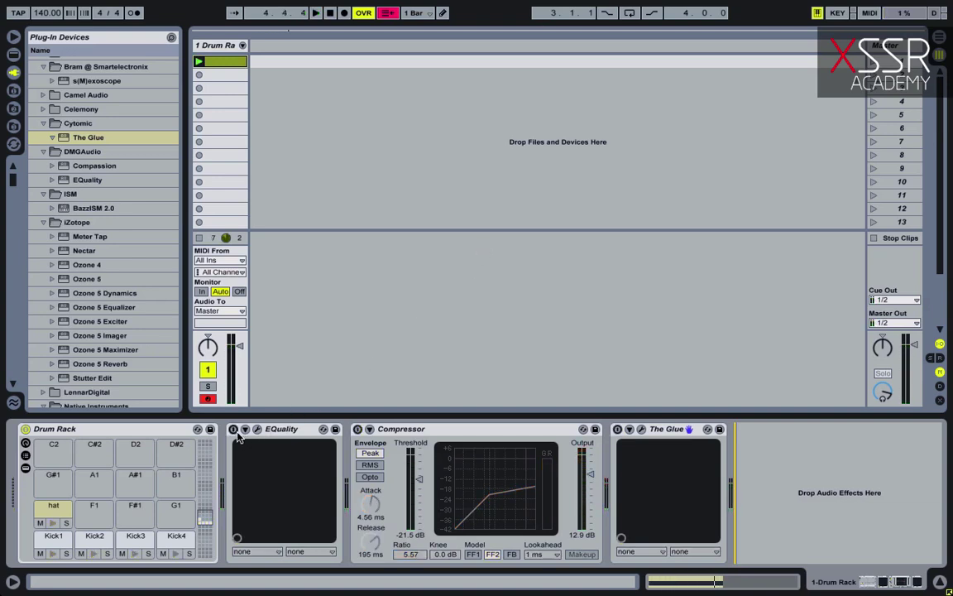
Step: Play the kick and re-enable EQuality, Compressor and The Glue one after another, toggling the Compressor repeatedly to compare
{"action": "key", "text": "space"}
{"action": "left_click", "coordinate": [234, 429]}
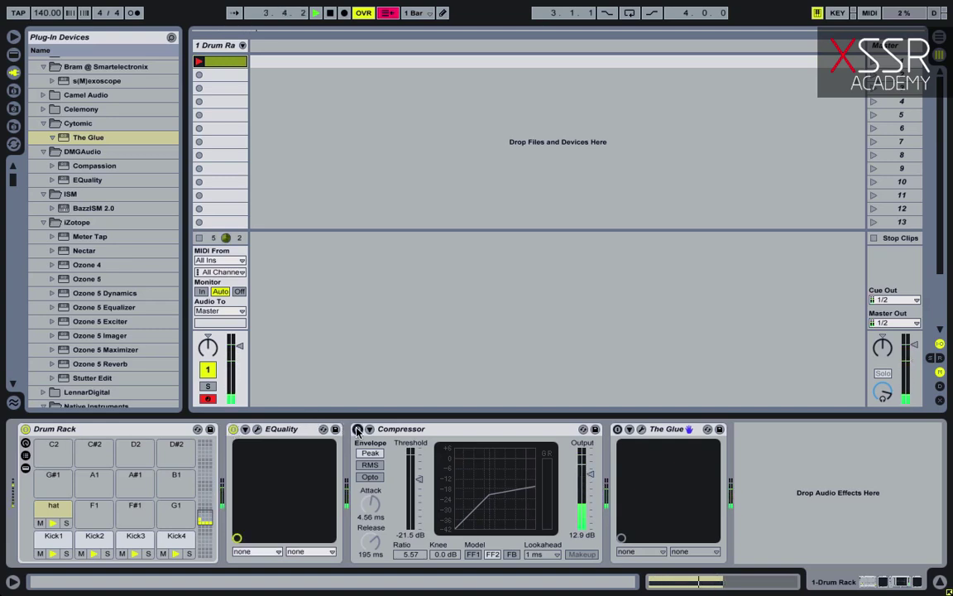
{"action": "left_click", "coordinate": [357, 430]}
{"action": "left_click", "coordinate": [357, 430]}
{"action": "left_click", "coordinate": [357, 430]}
{"action": "left_click", "coordinate": [357, 429]}
{"action": "left_click", "coordinate": [358, 430]}
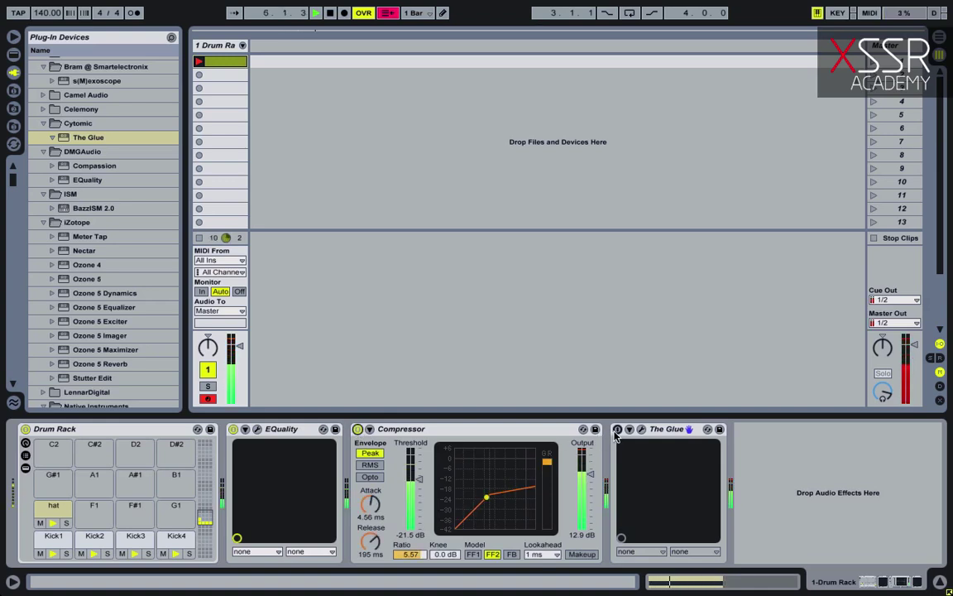
{"action": "left_click", "coordinate": [617, 429]}
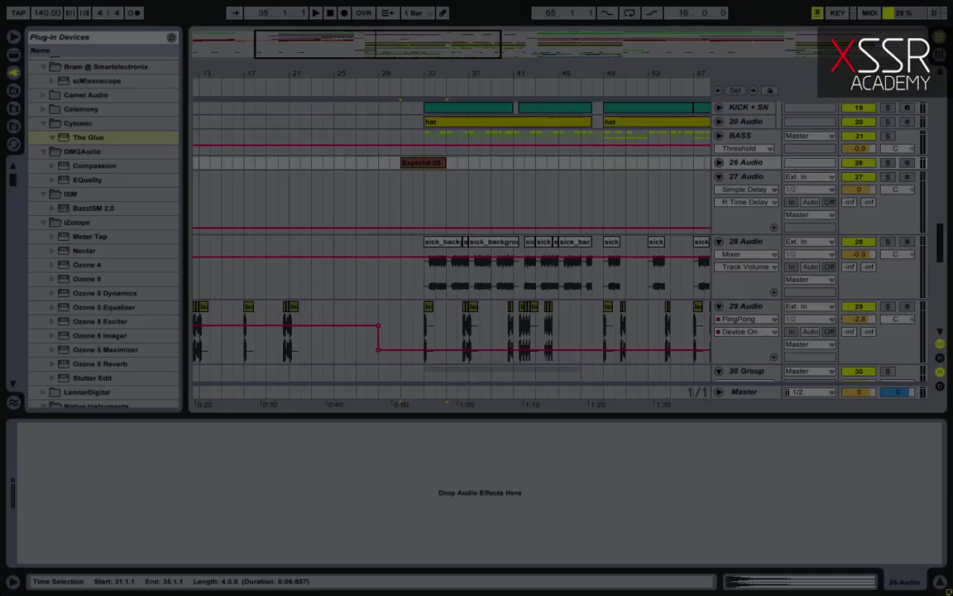
Step: Play the full song arrangement from bar 31 to hear the kick in context
{"action": "key", "text": "space"}
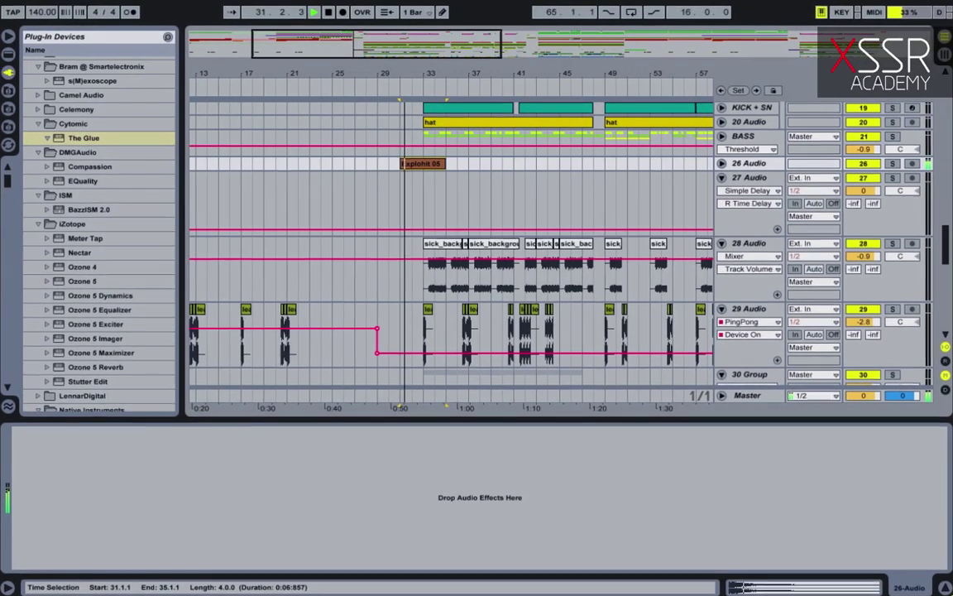